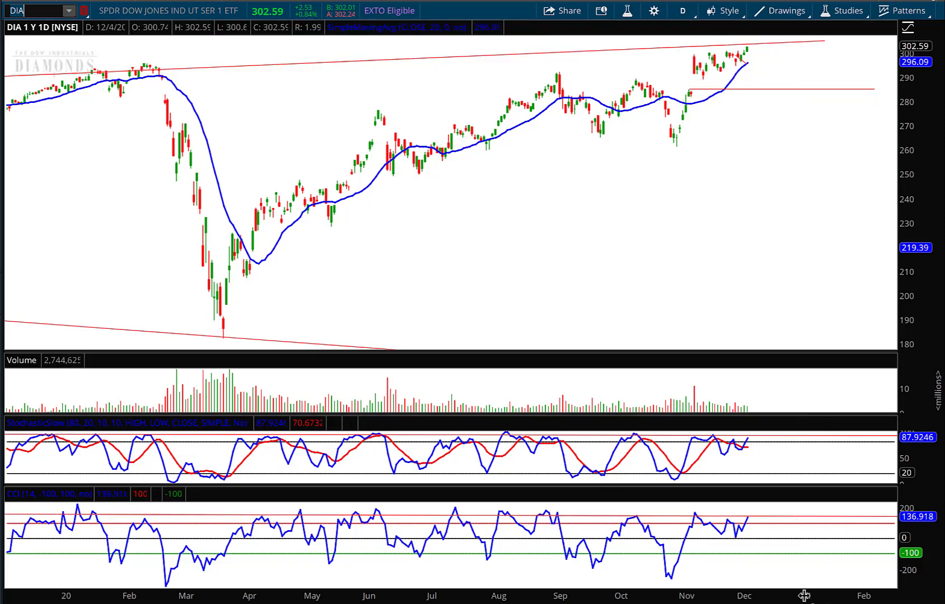
Step: Switch the DIA chart to the Max : M monthly time frame to show its history since 1999
scroll(813, 603, up, 3)
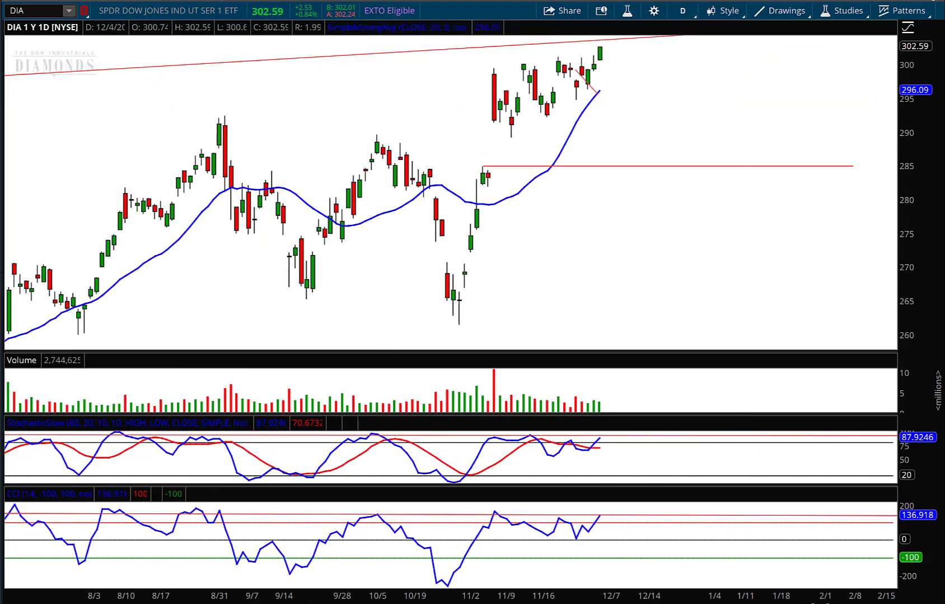
click(683, 10)
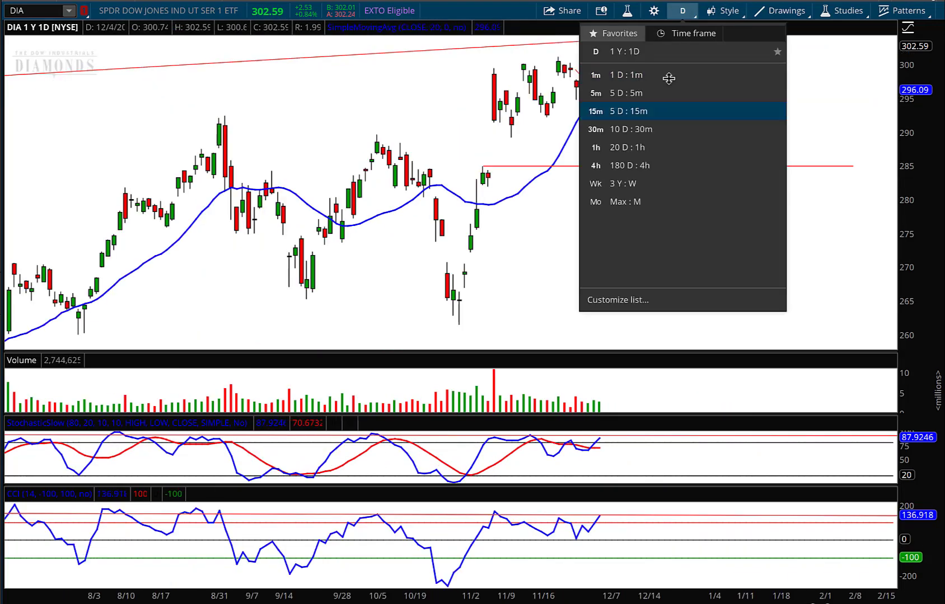
click(625, 201)
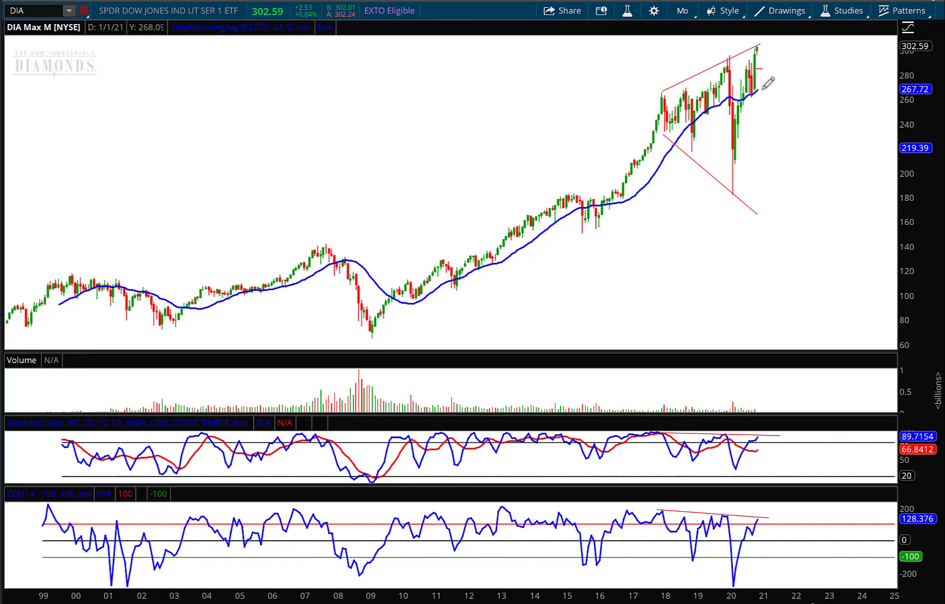
Step: Return the DIA chart to the 1 Y : 1D daily time frame
click(684, 8)
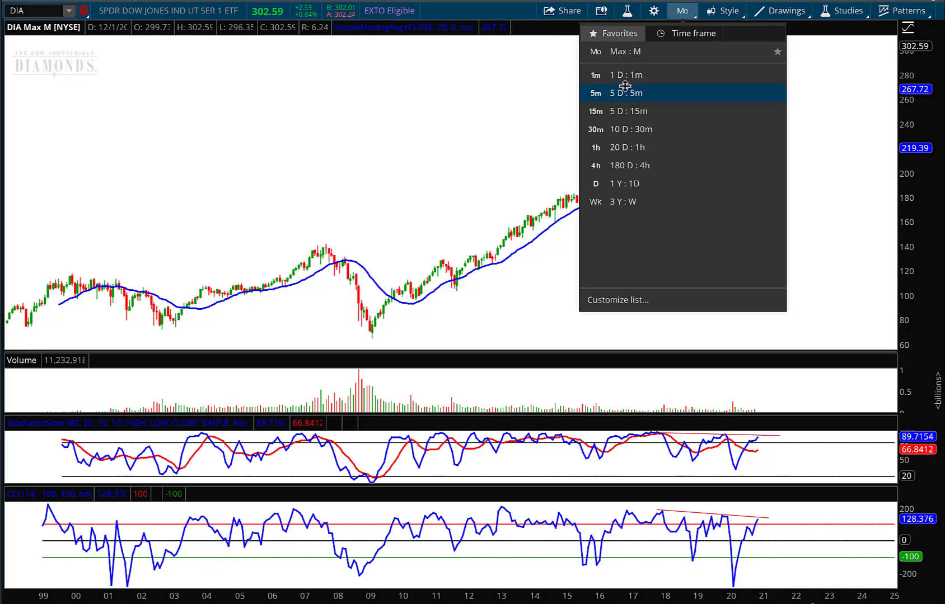
click(598, 183)
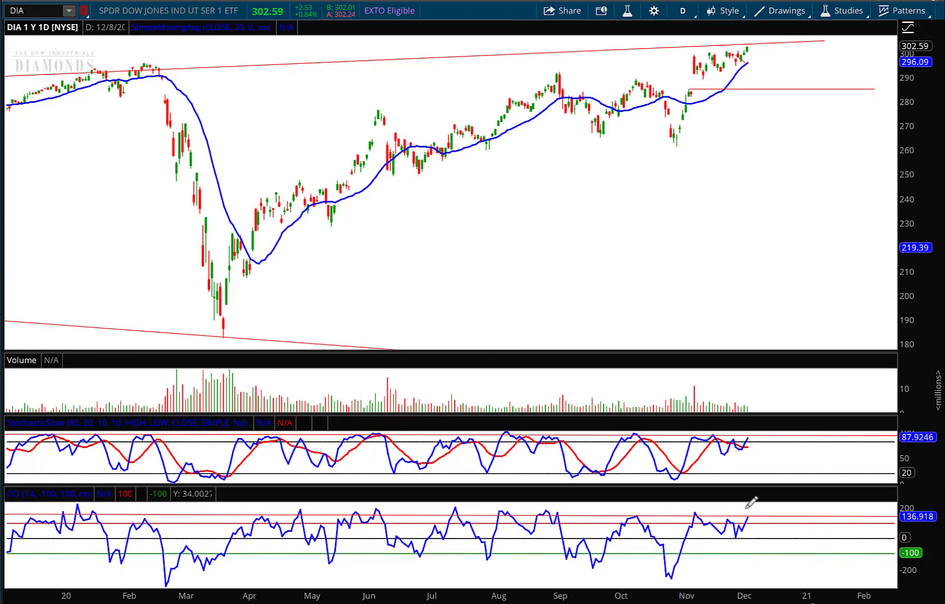
scroll(330, 75, up, 5)
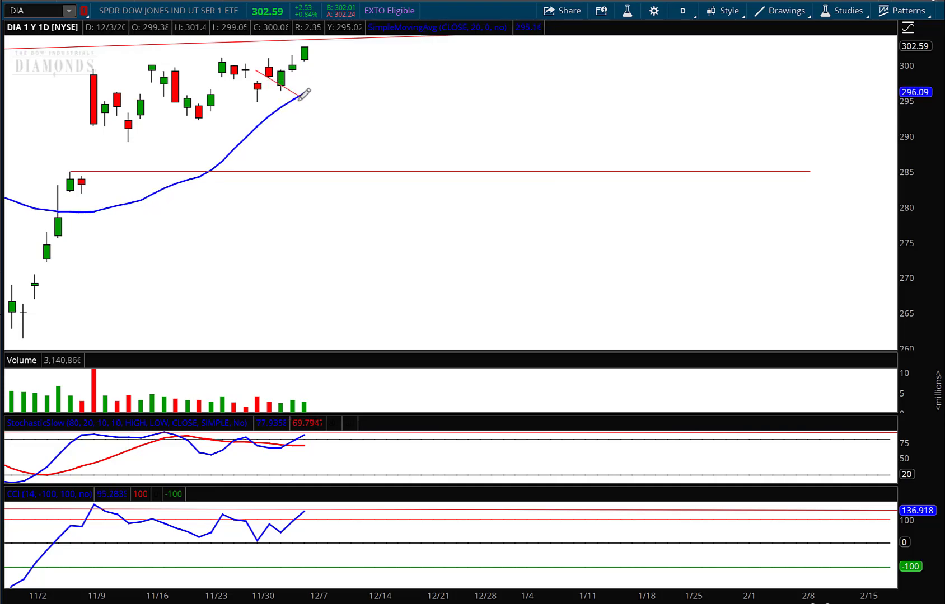
Step: Clear the DIA chart's drawing set, confirming with Yes
drag(471, 122, 473, 122)
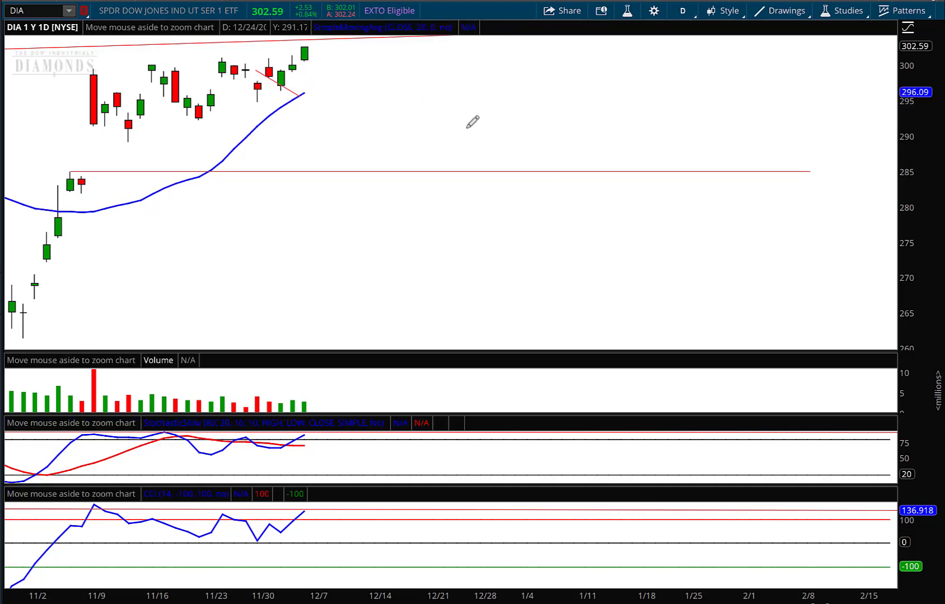
right_click(472, 122)
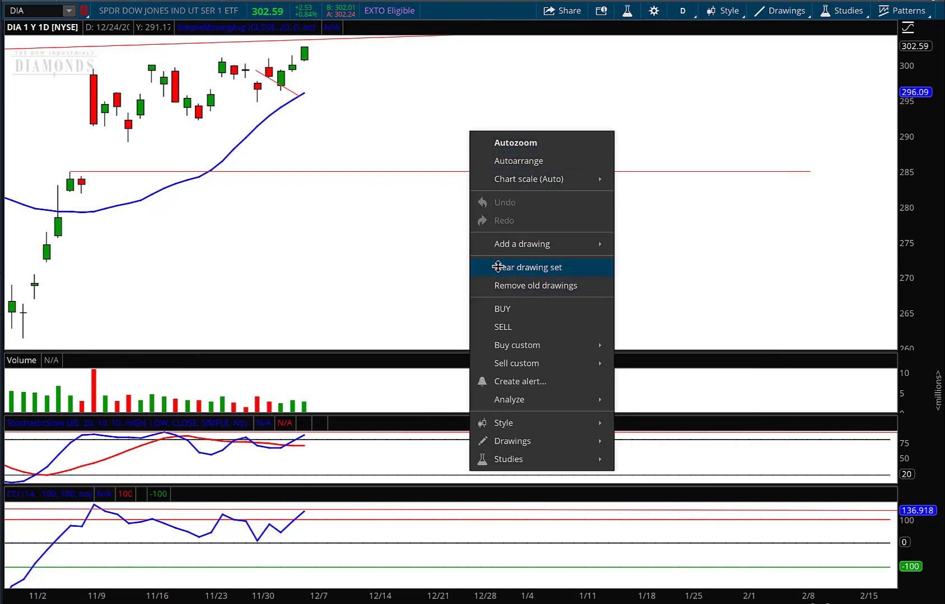
click(497, 267)
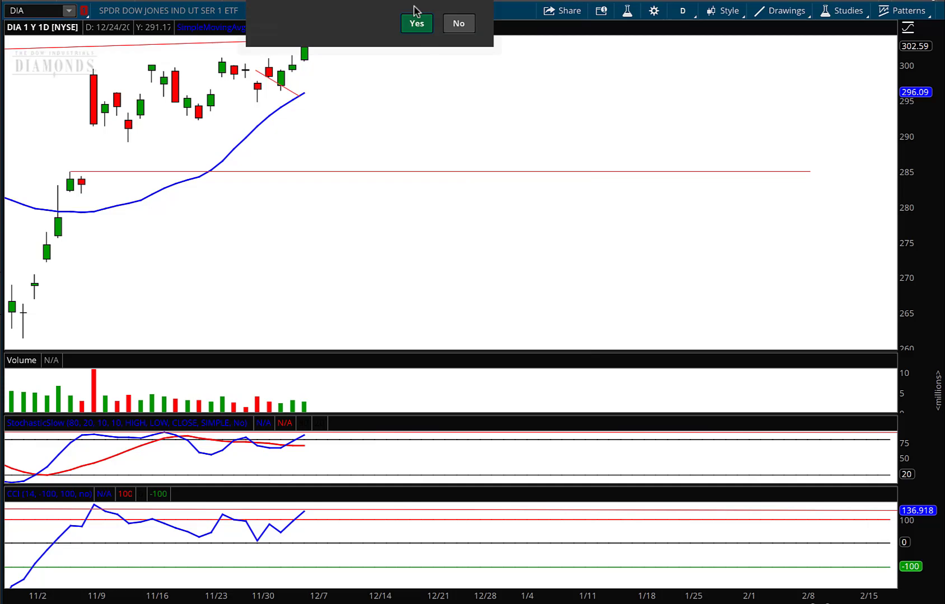
click(415, 24)
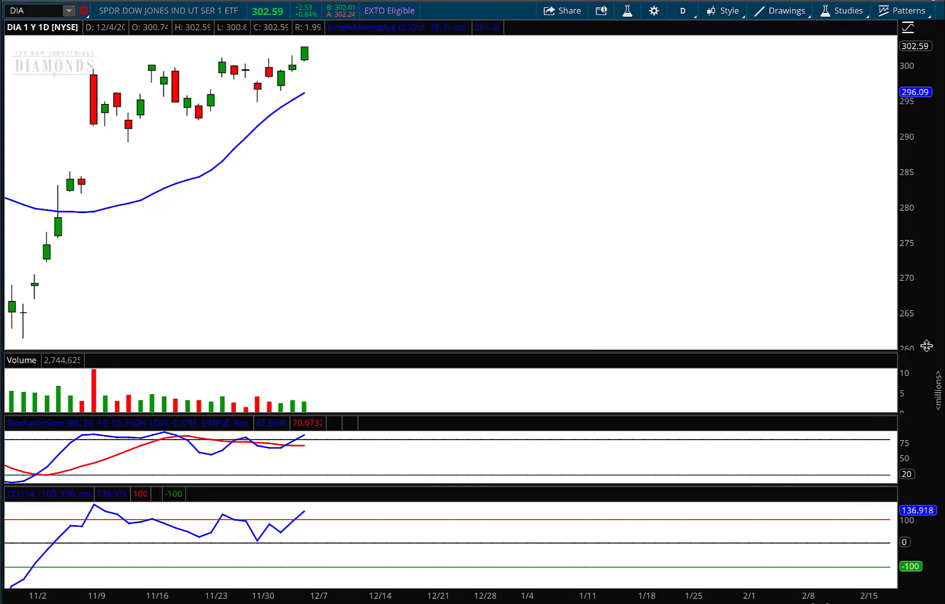
Step: Rescale prices to about 260–305 and draw red lines near 285 (from 11/6) and 295 (11/30 low)
drag(914, 274, 912, 297)
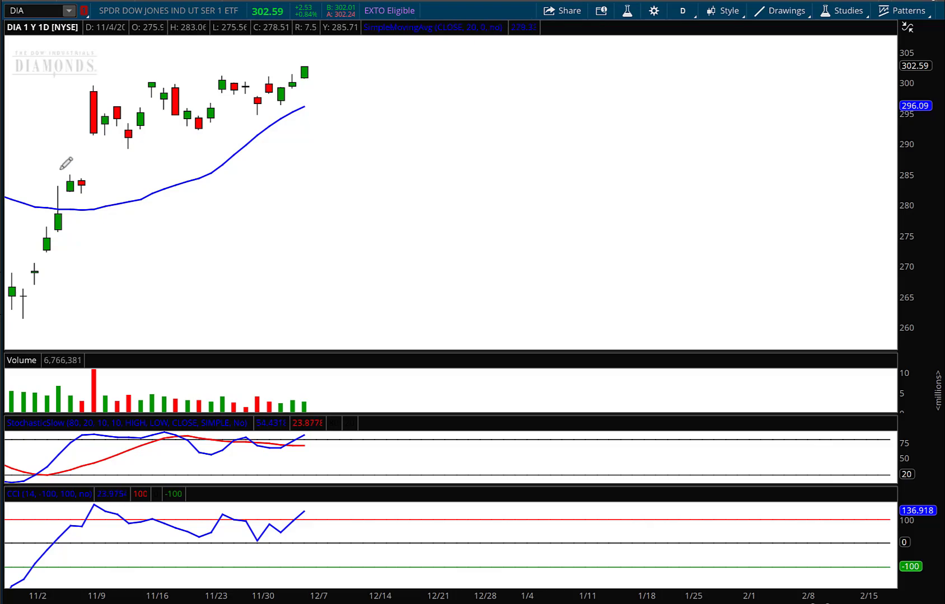
click(83, 177)
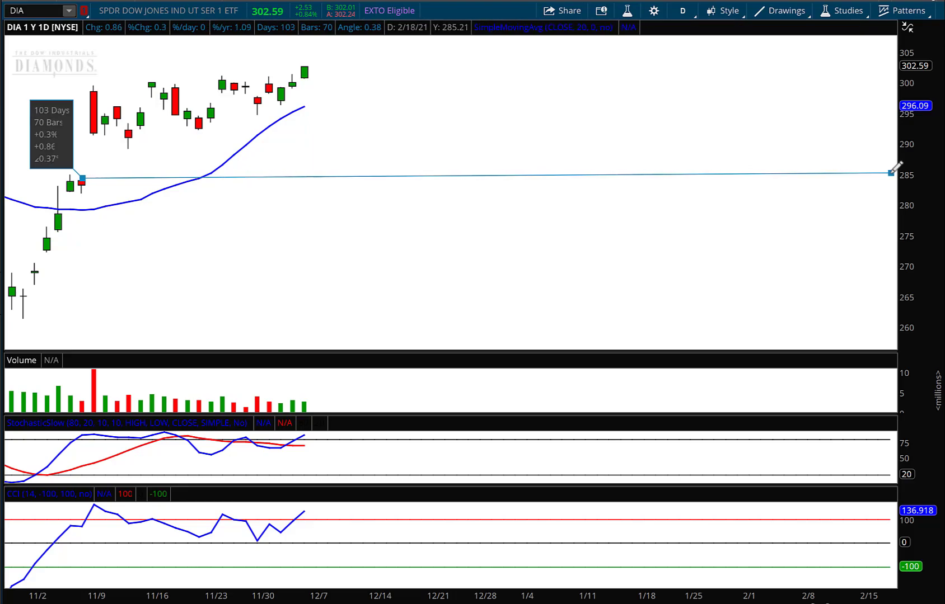
click(892, 173)
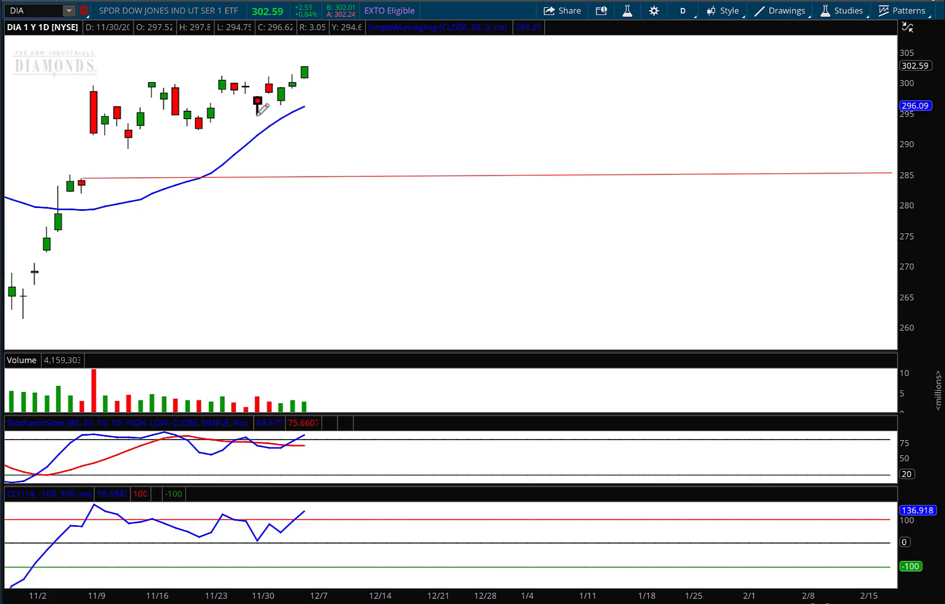
click(257, 112)
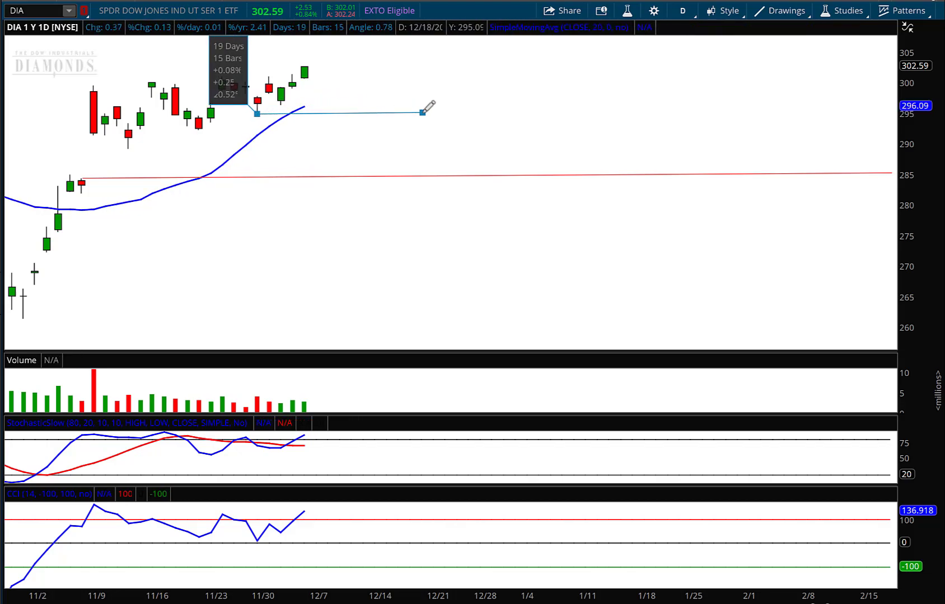
click(423, 112)
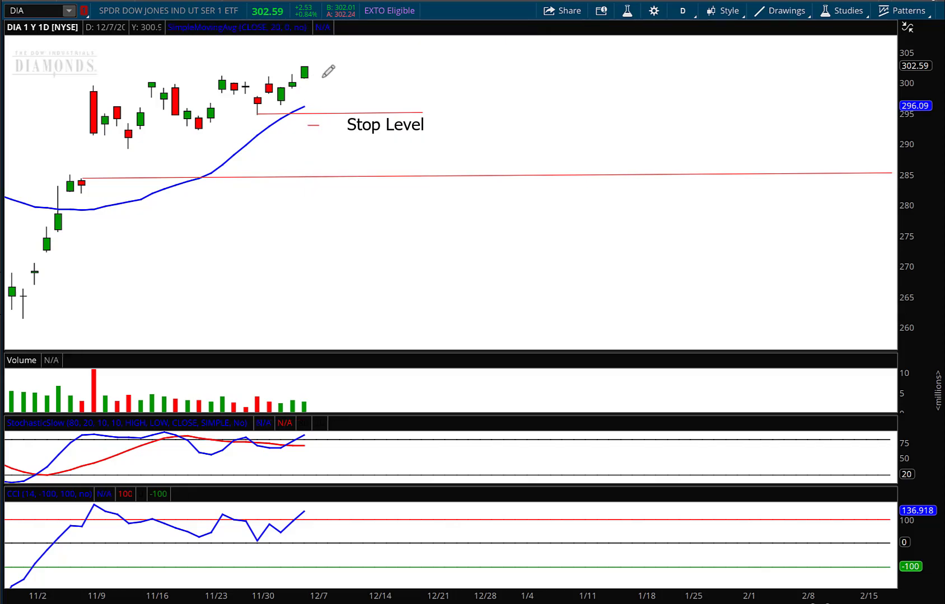
Step: Delete the 'Stop Level' text label from the DIA chart
key(Delete)
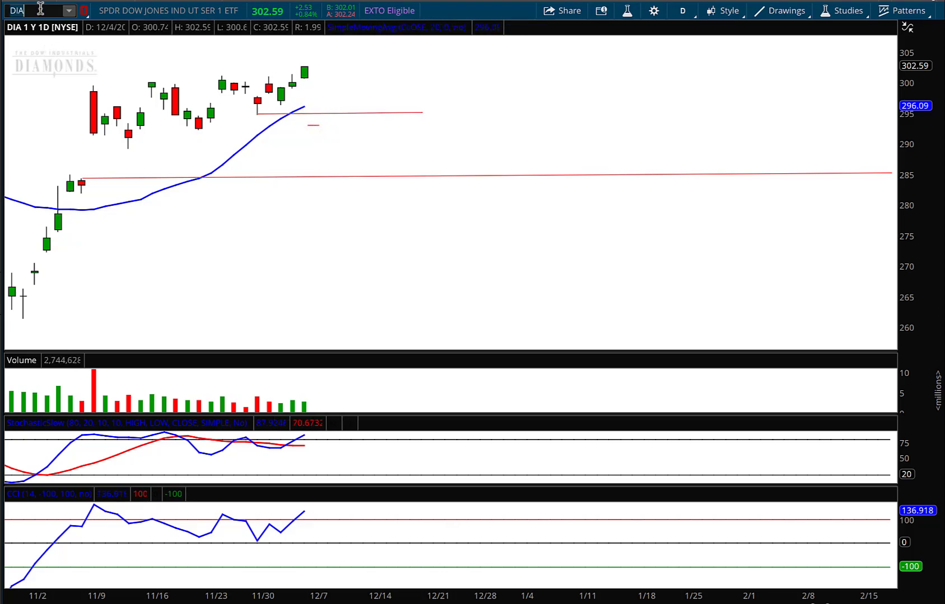
Step: Replace DIA with VIX in the symbol box and zoom in on the recent daily bars
key(BackSpace)
key(BackSpace)
key(BackSpace)
text(VIX)
key(Return)
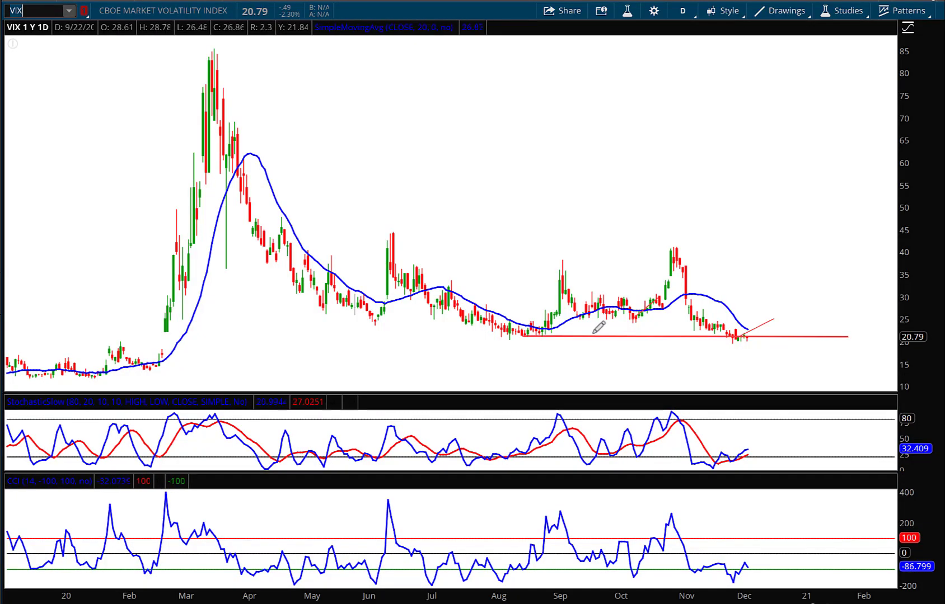
scroll(615, 332, up, 3)
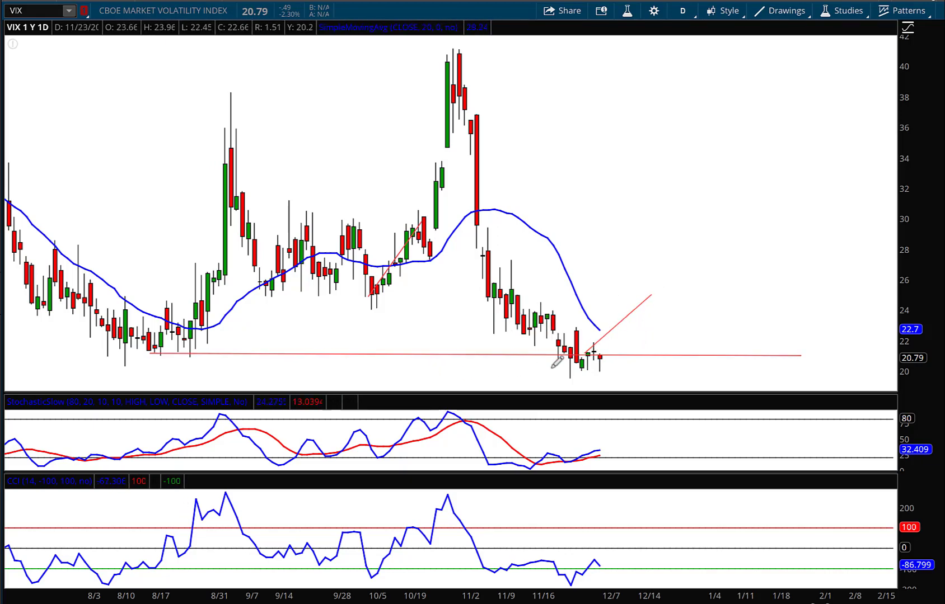
scroll(812, 601, up, 5)
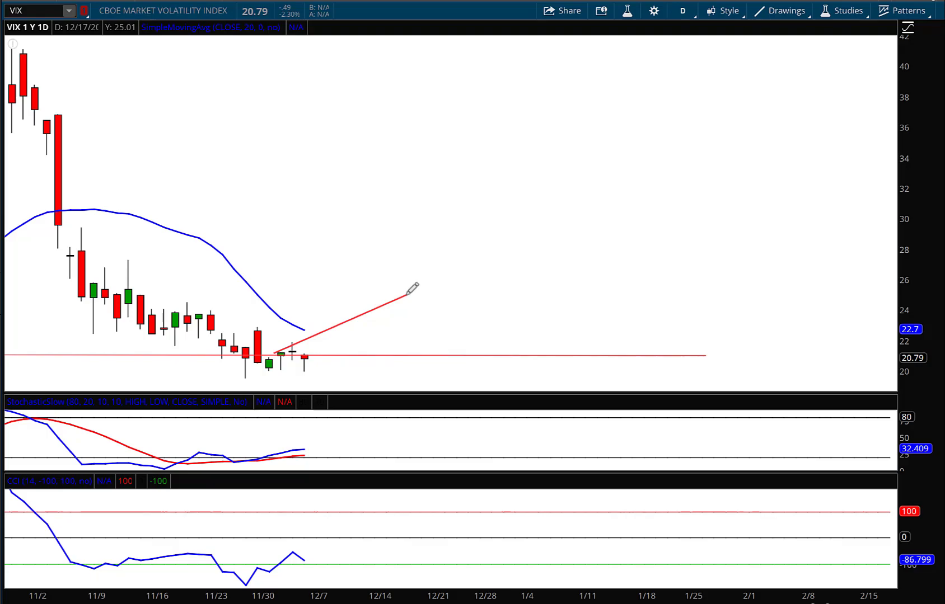
Step: Scroll the VIX chart back toward October and focus the symbol field for a new ticker
scroll(412, 289, up, 3)
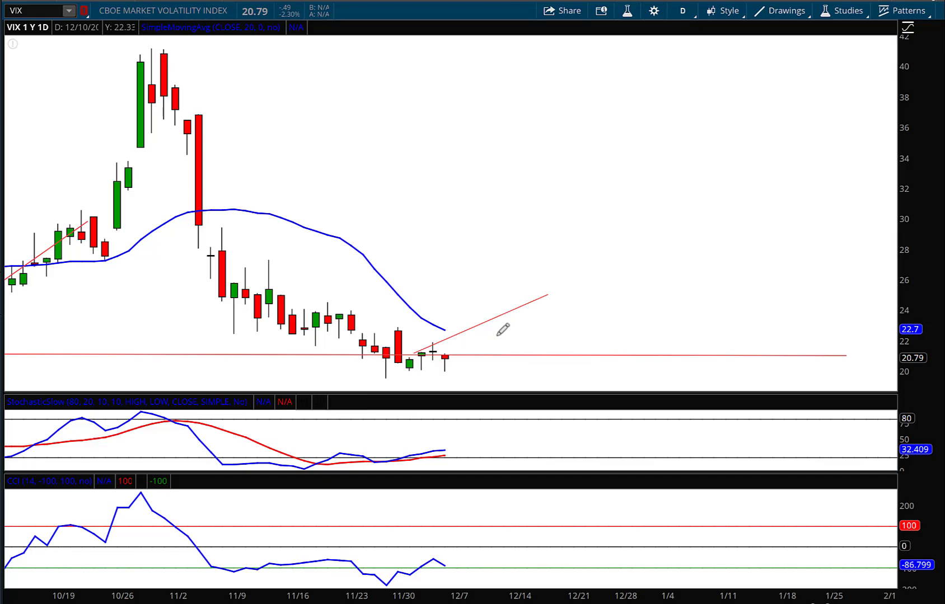
mouse_move(476, 330)
click(41, 8)
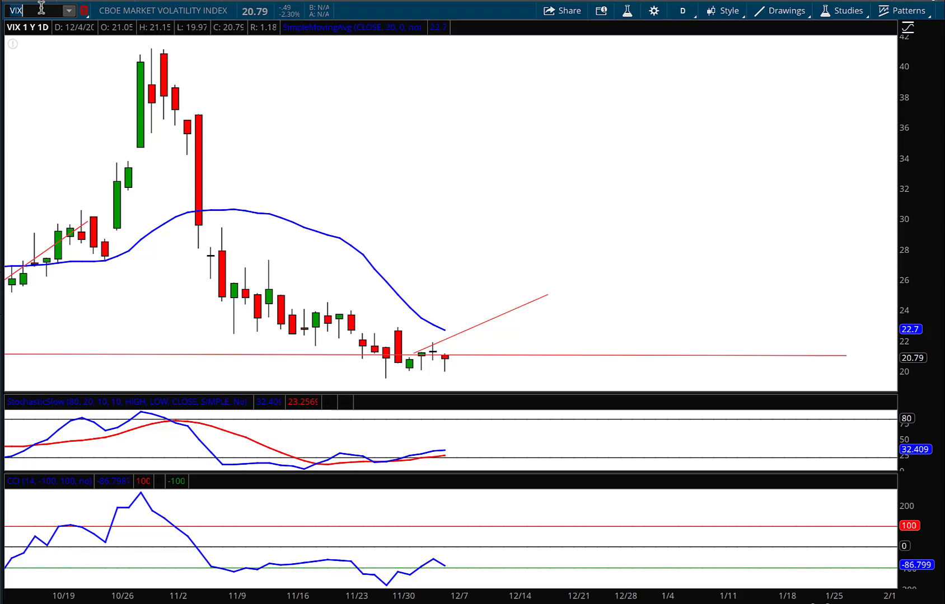
key(BackSpace)
key(BackSpace)
key(BackSpace)
text(SPY)
key(Return)
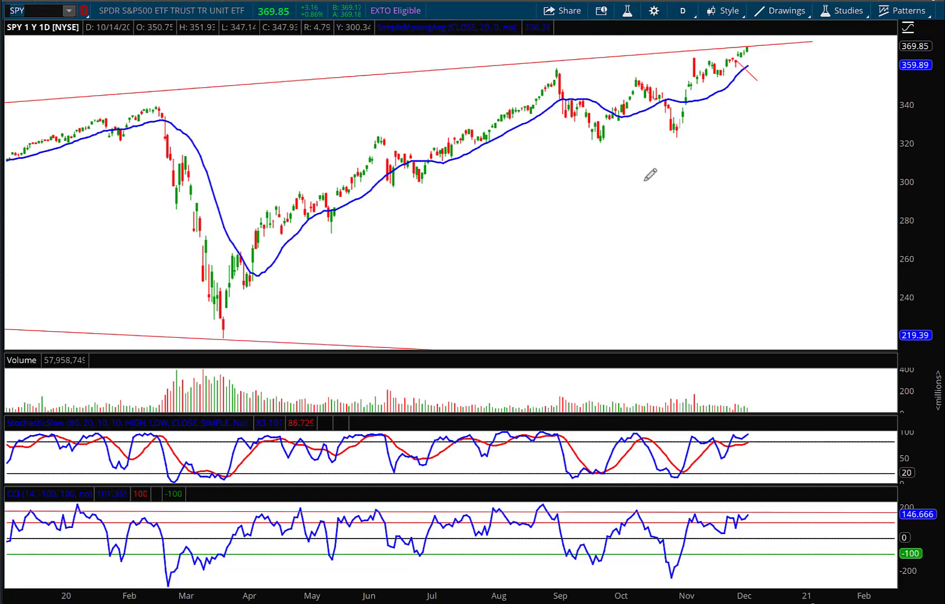
scroll(762, 462, up, 3)
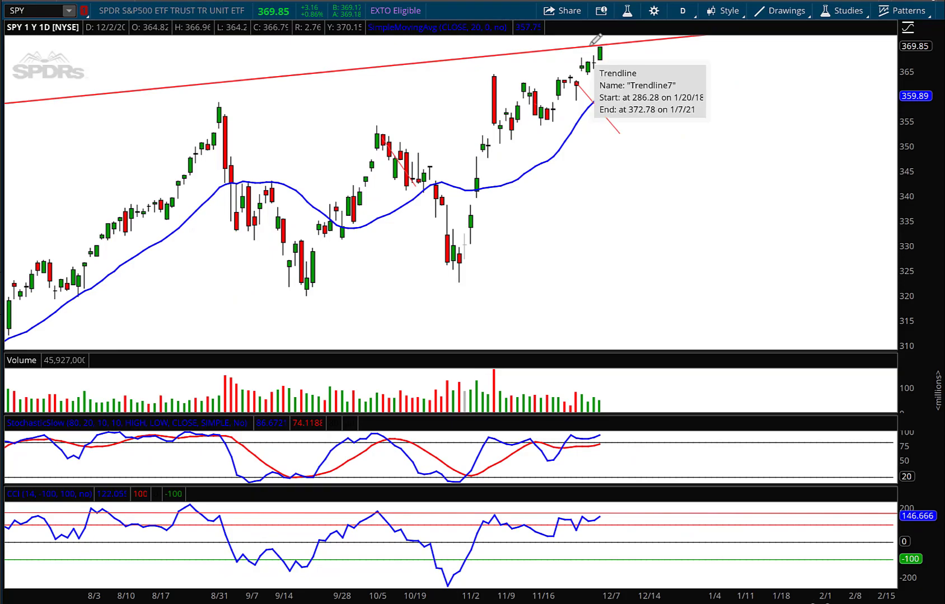
click(682, 11)
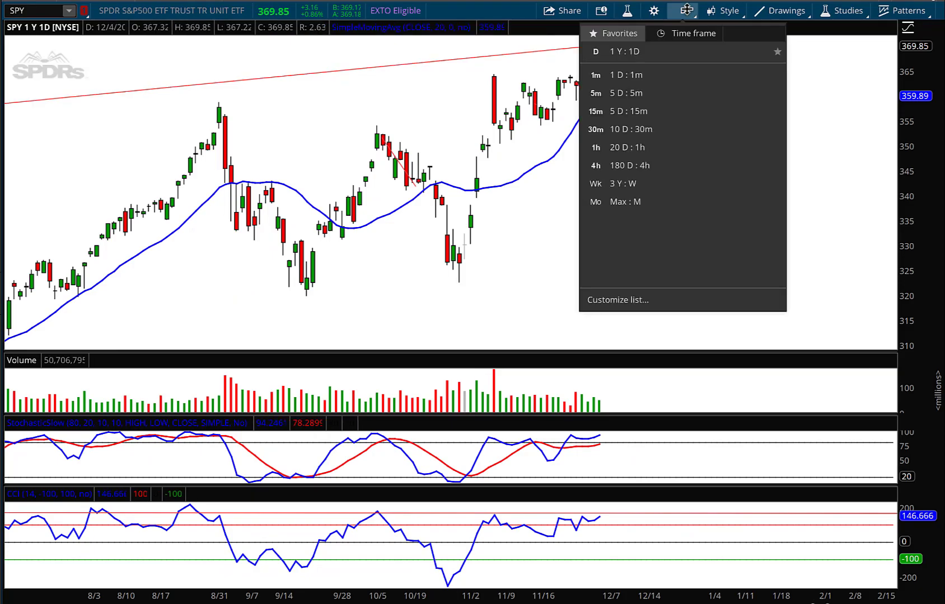
click(617, 201)
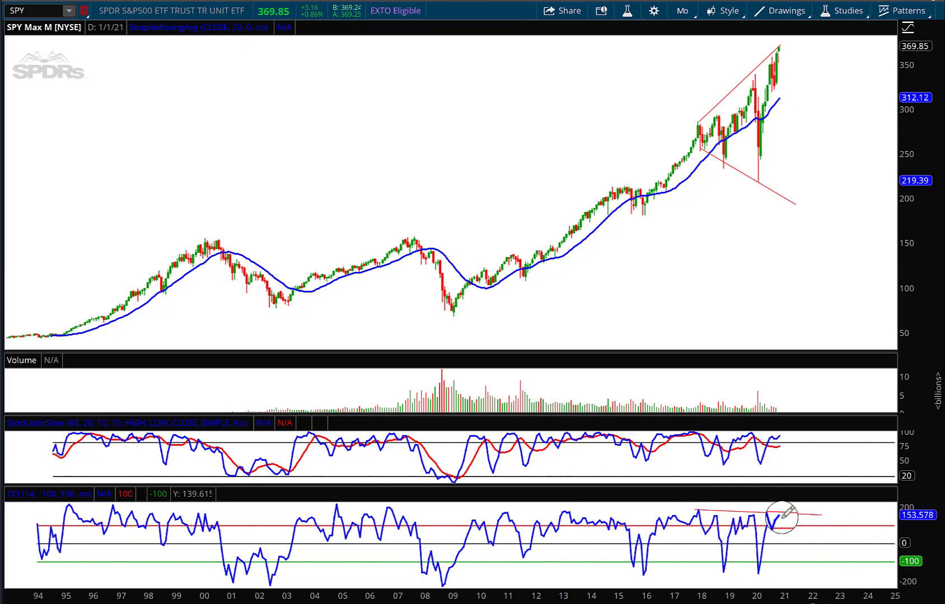
click(679, 10)
Step: Put SPY on the one-year daily chart and clear its drawing set
click(625, 187)
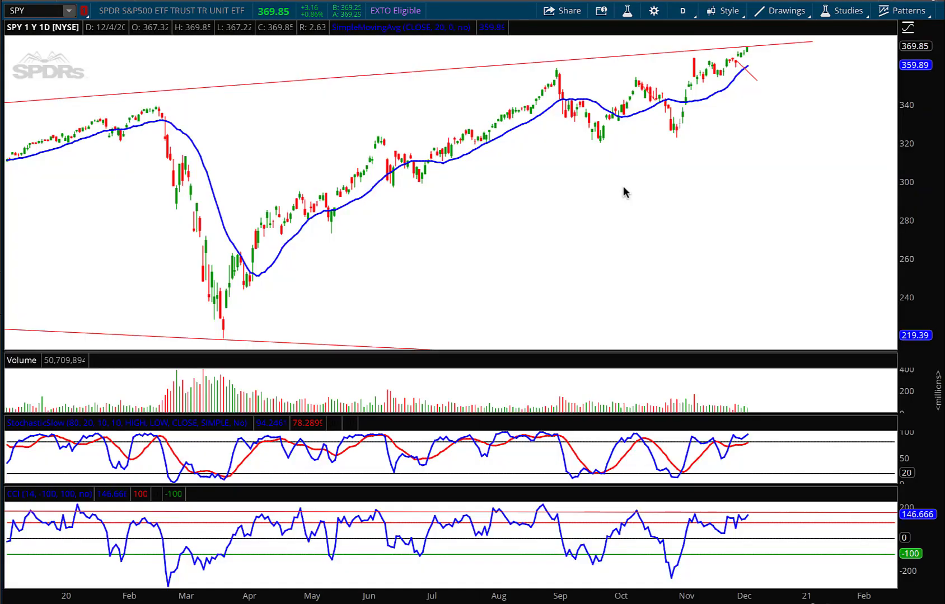
right_click(774, 237)
click(812, 375)
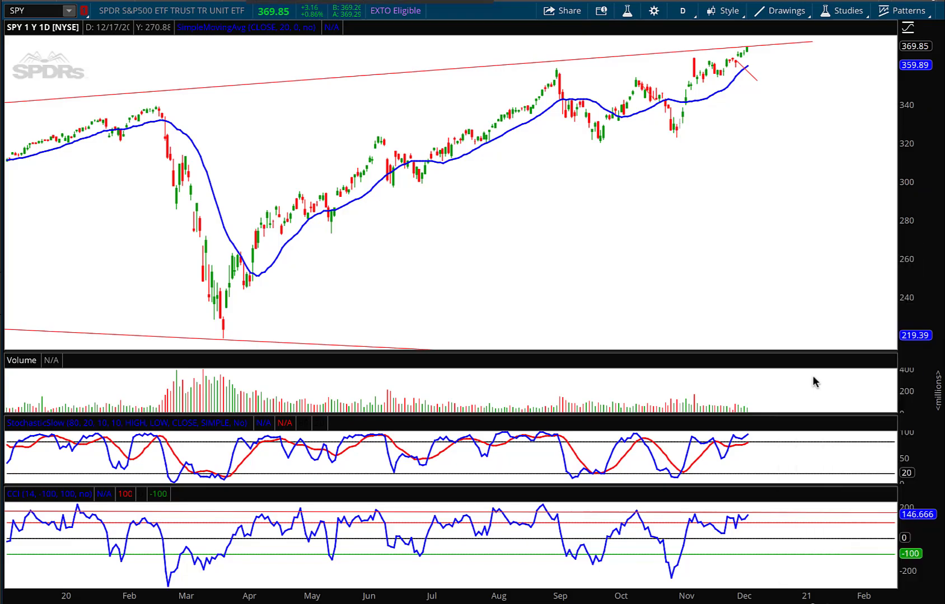
click(416, 23)
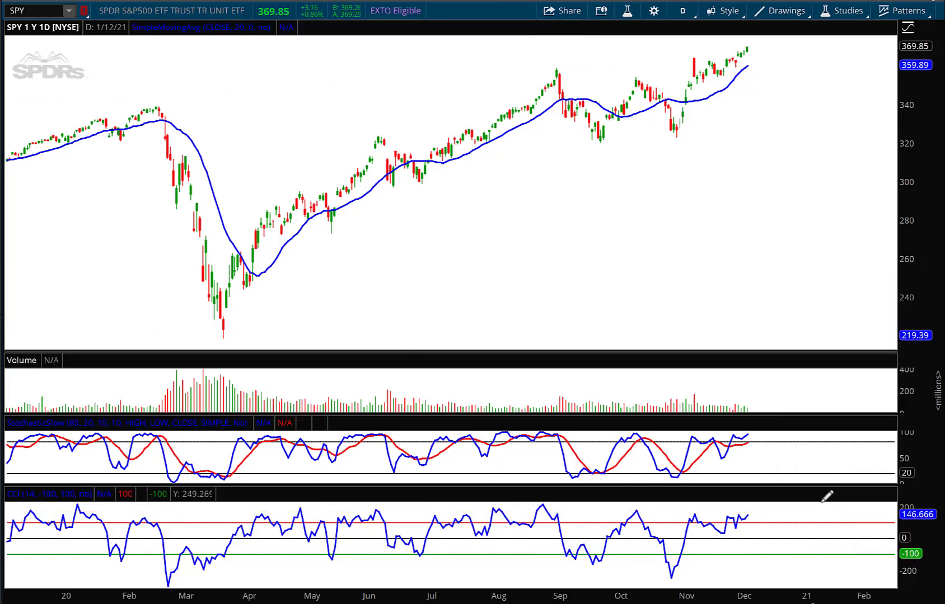
Step: Draw red lines at the 11/30 low near 359 and the 11/3 level near 338, plus a short dash below
key(Up)
key(Up)
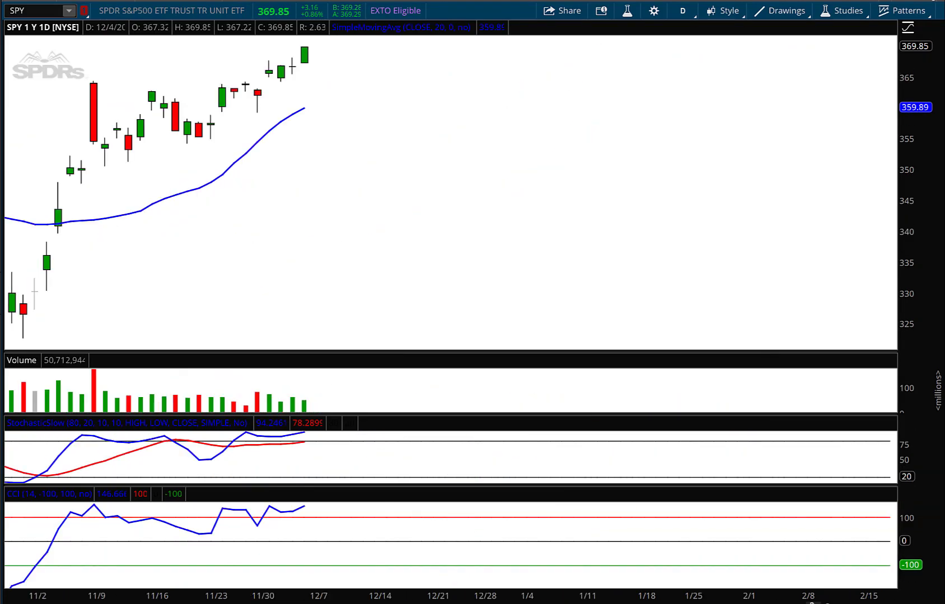
click(257, 112)
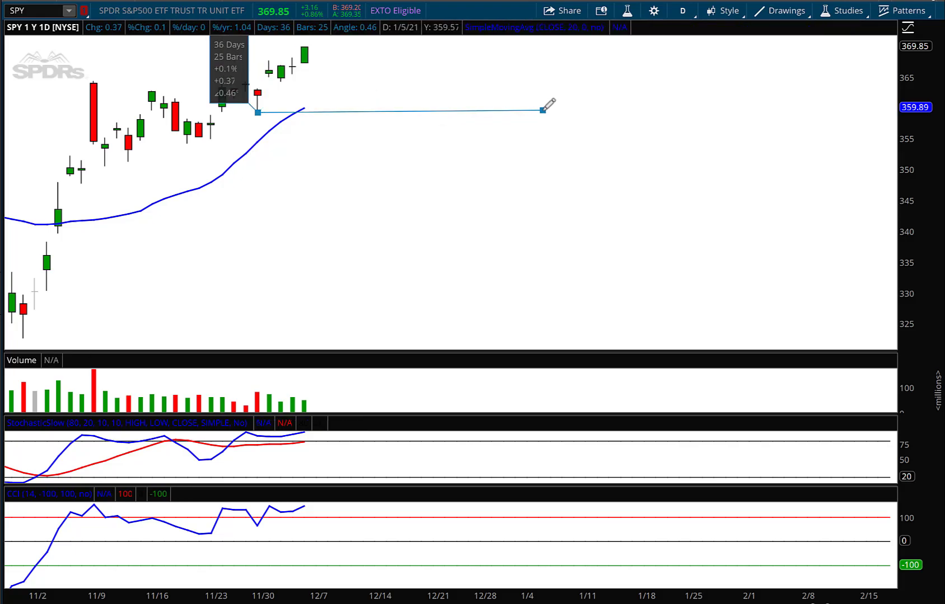
click(542, 109)
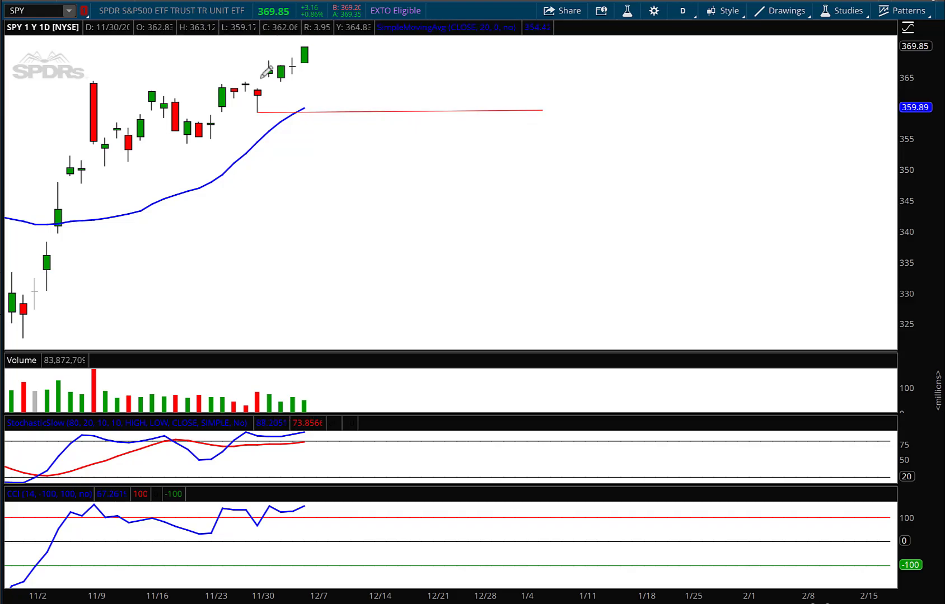
click(46, 242)
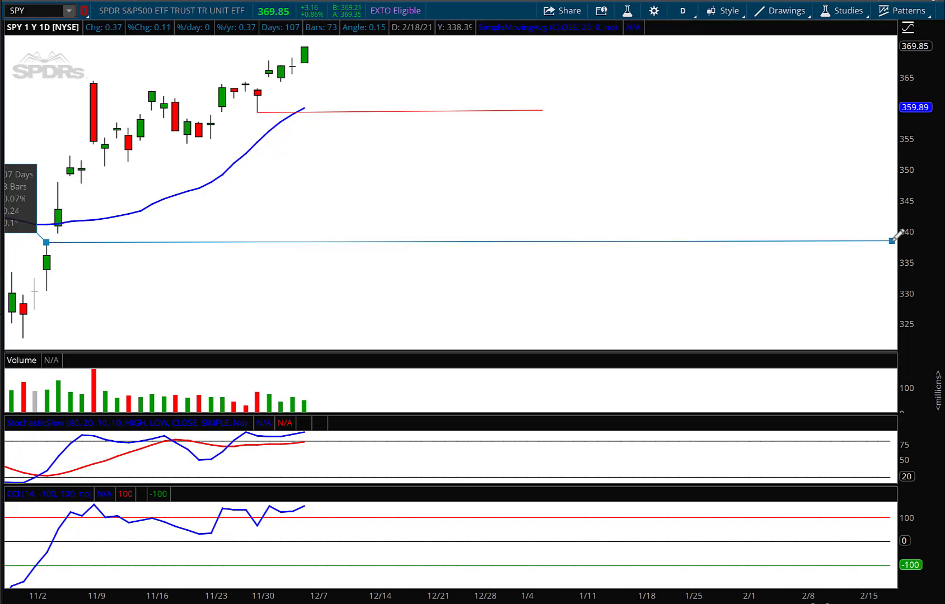
click(893, 240)
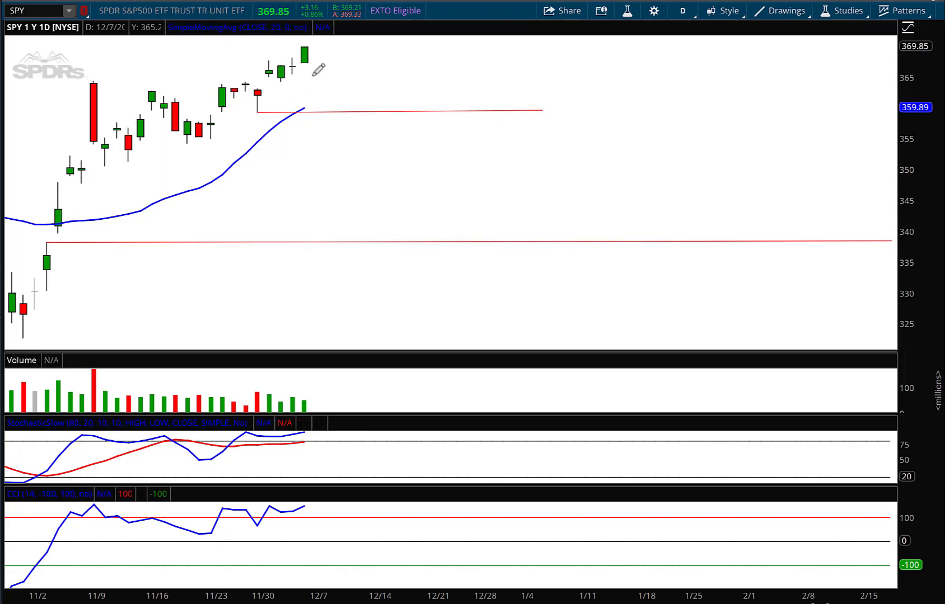
mouse_move(336, 108)
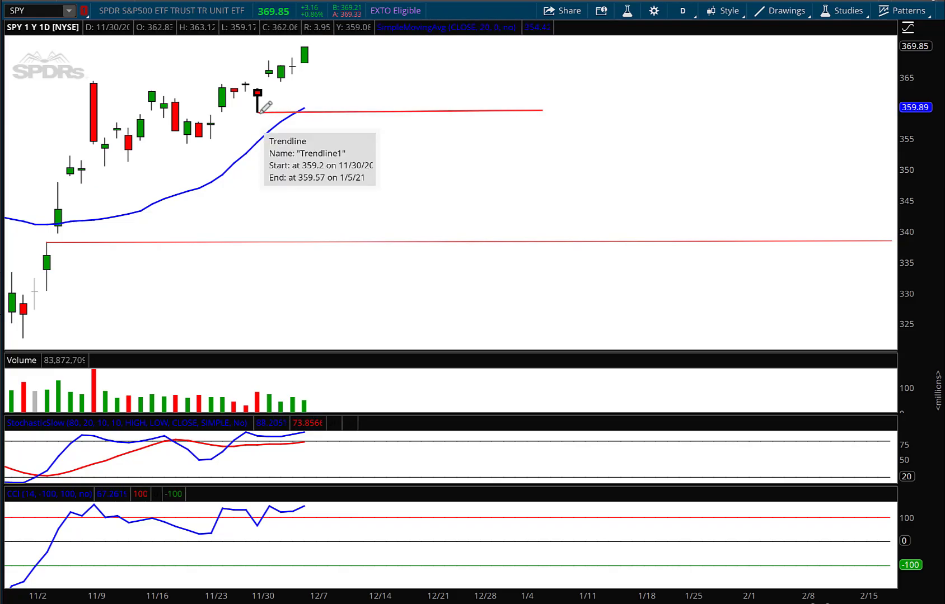
mouse_move(261, 109)
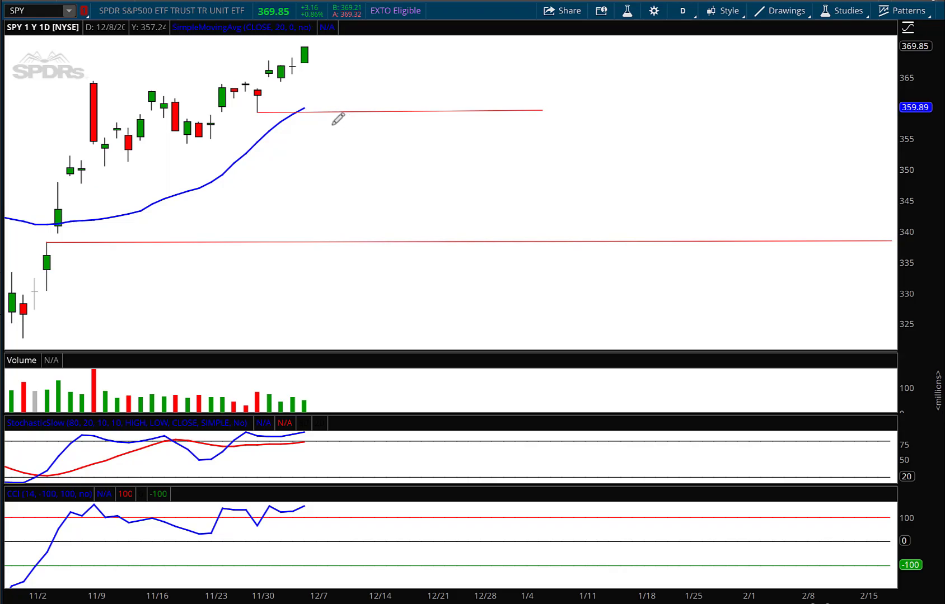
drag(331, 123, 346, 124)
Step: Load IWM and clear its drawing set
click(36, 11)
text(IWM)
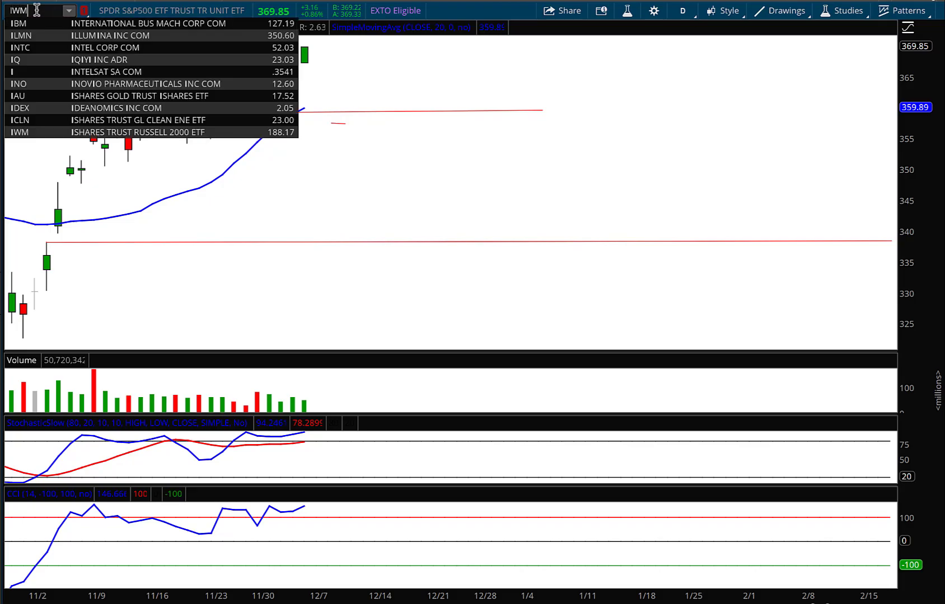
key(Return)
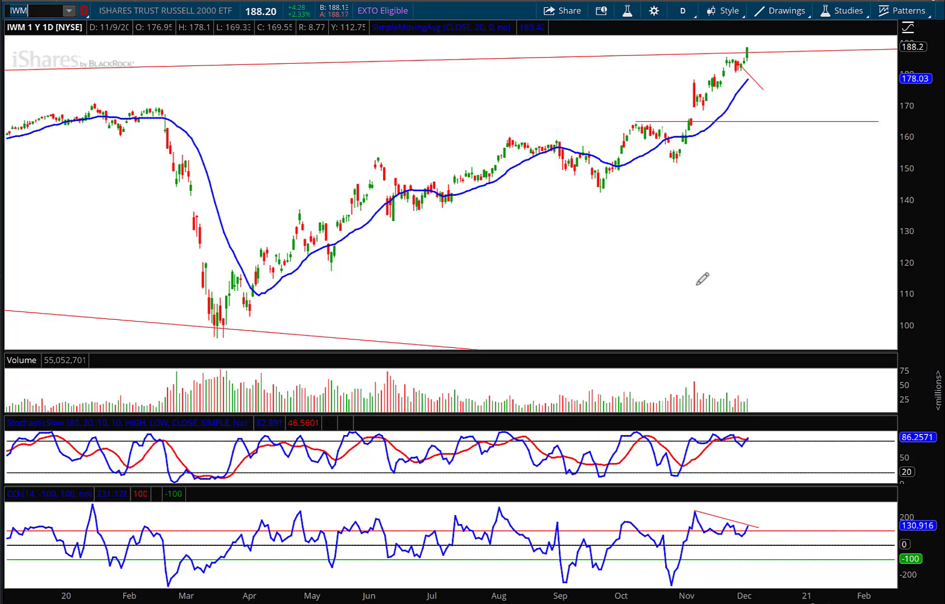
right_click(717, 235)
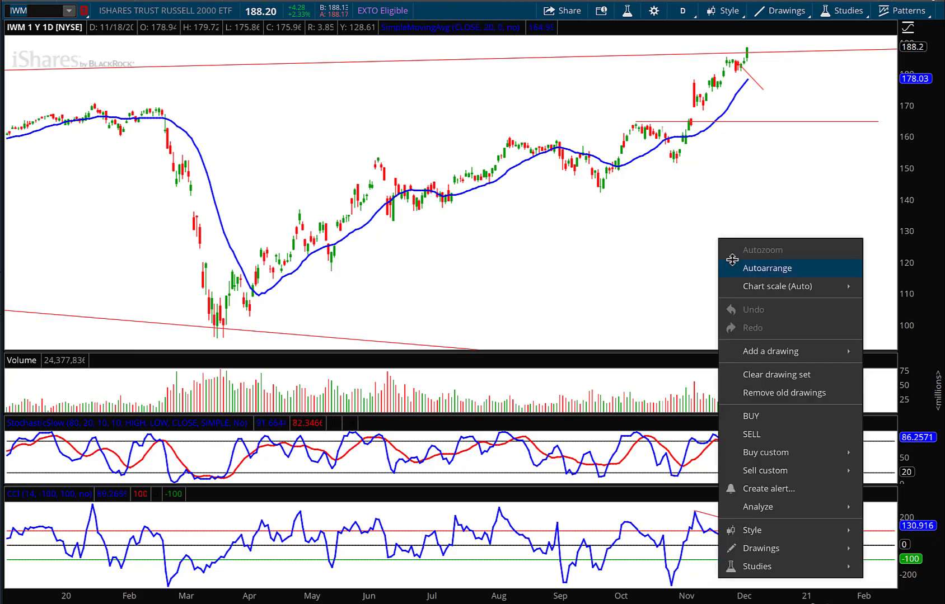
click(774, 374)
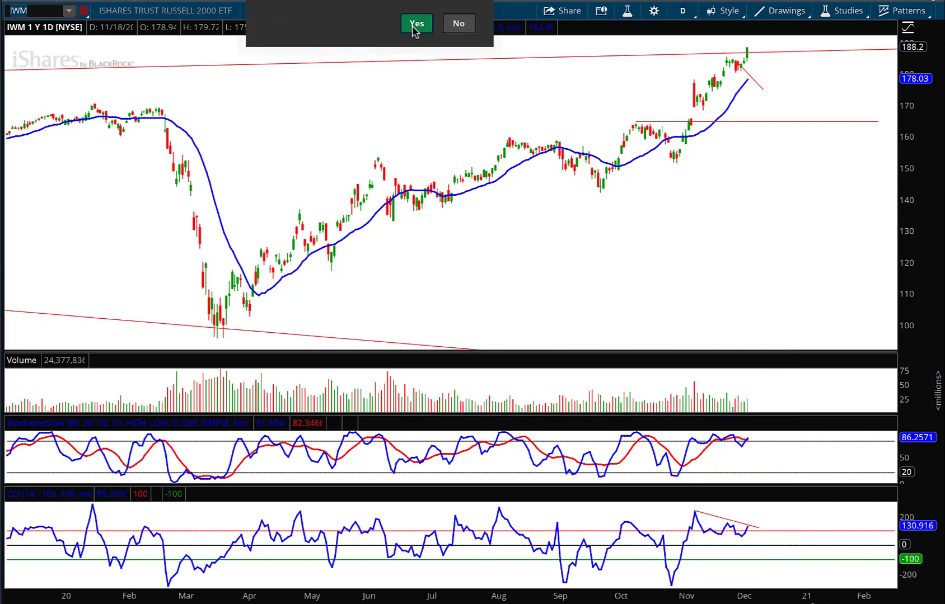
click(415, 25)
Step: Draw a red stop line from the 11/30 low near 181 and a short line below it
scroll(312, 84, up, 3)
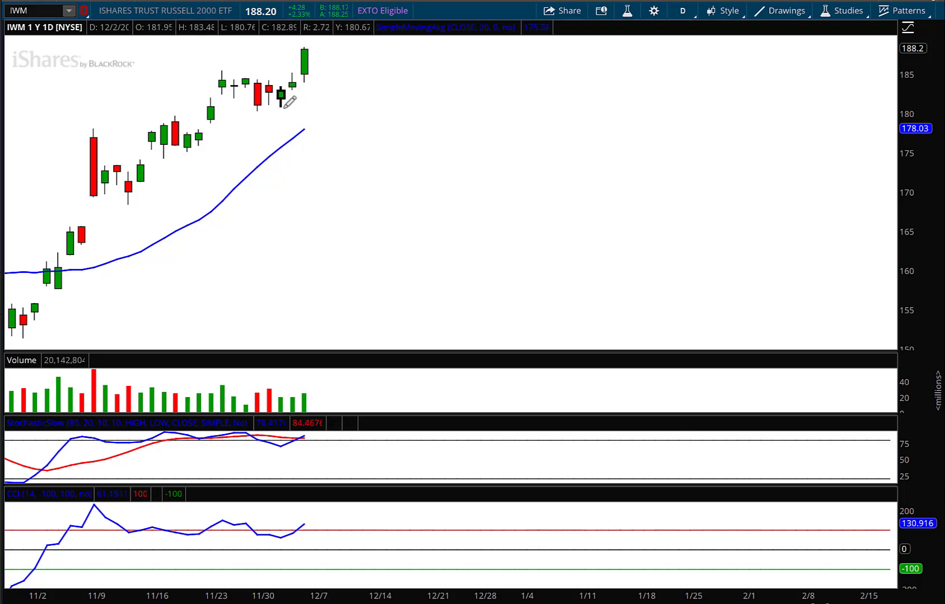
click(258, 110)
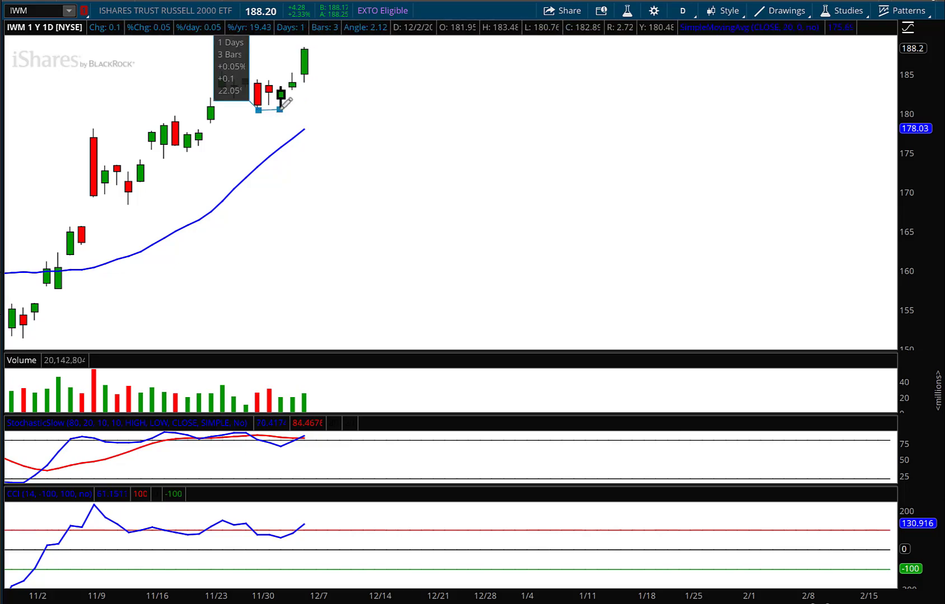
click(536, 106)
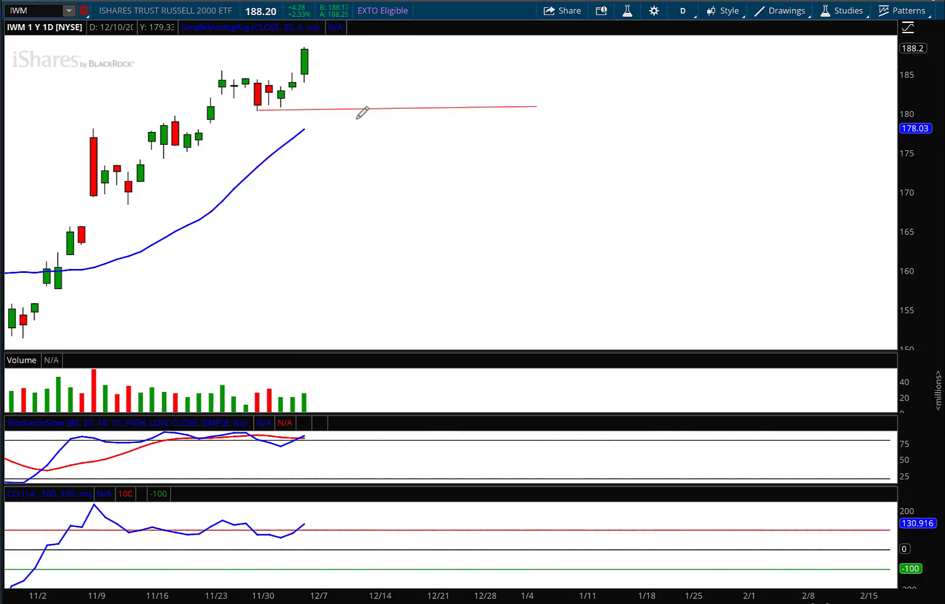
click(328, 139)
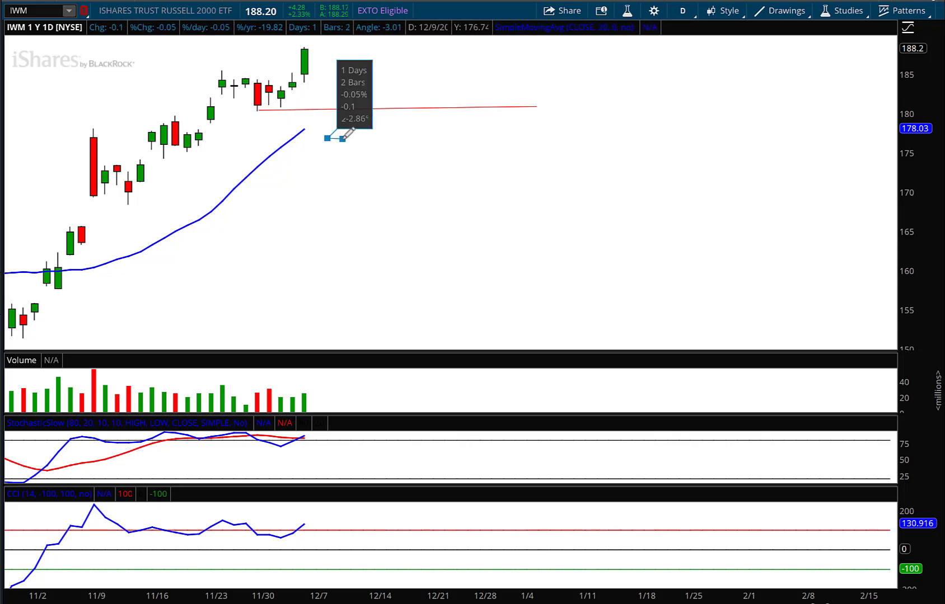
click(345, 138)
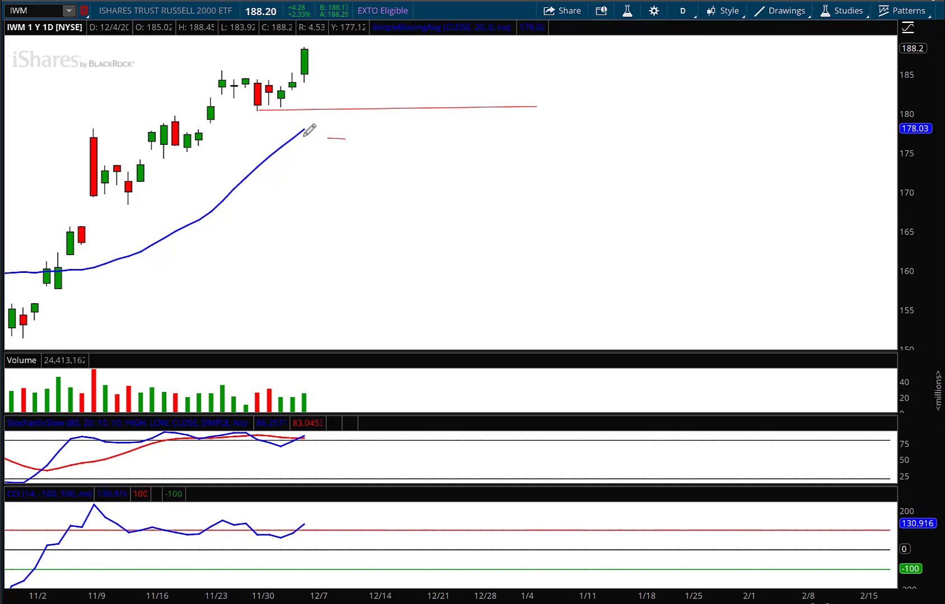
Step: Draw red trendlines from the 11/9 candle top to the latest high and from the 11/9 CCI peak downward
click(92, 132)
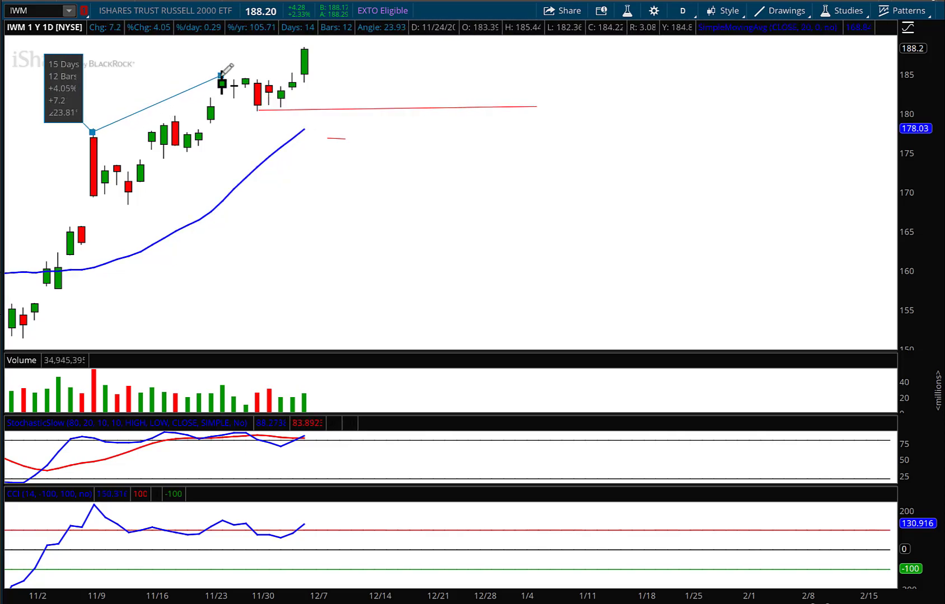
click(310, 40)
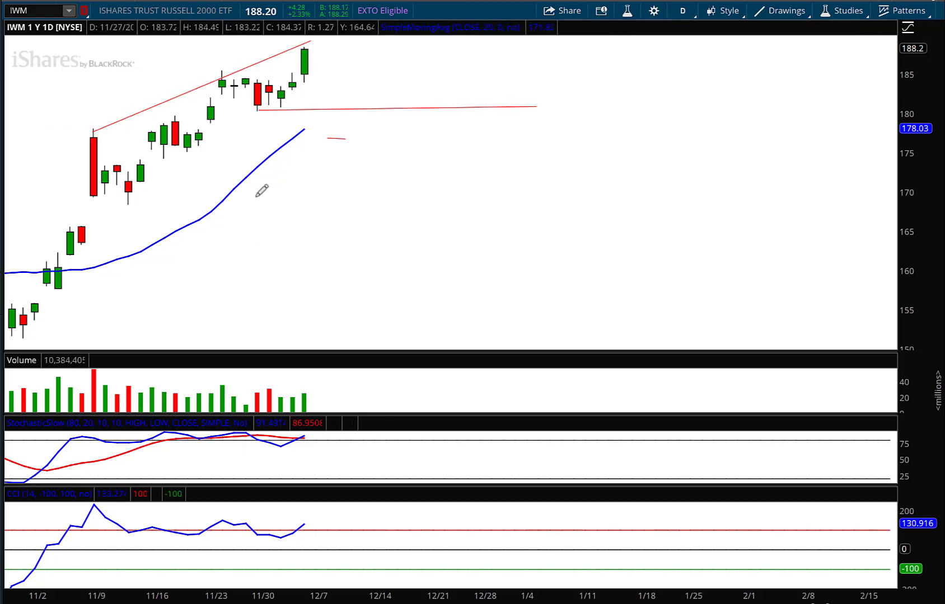
click(93, 503)
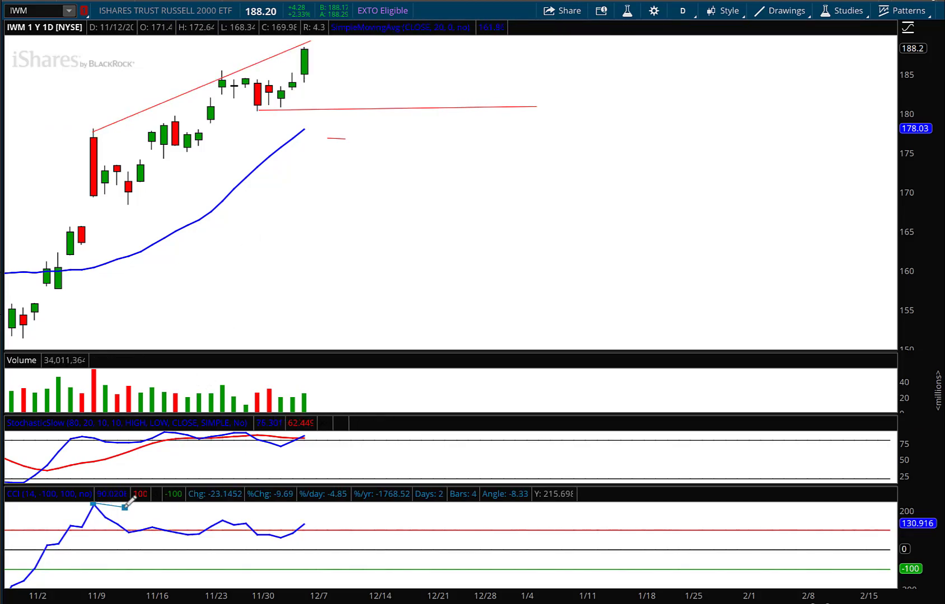
click(323, 526)
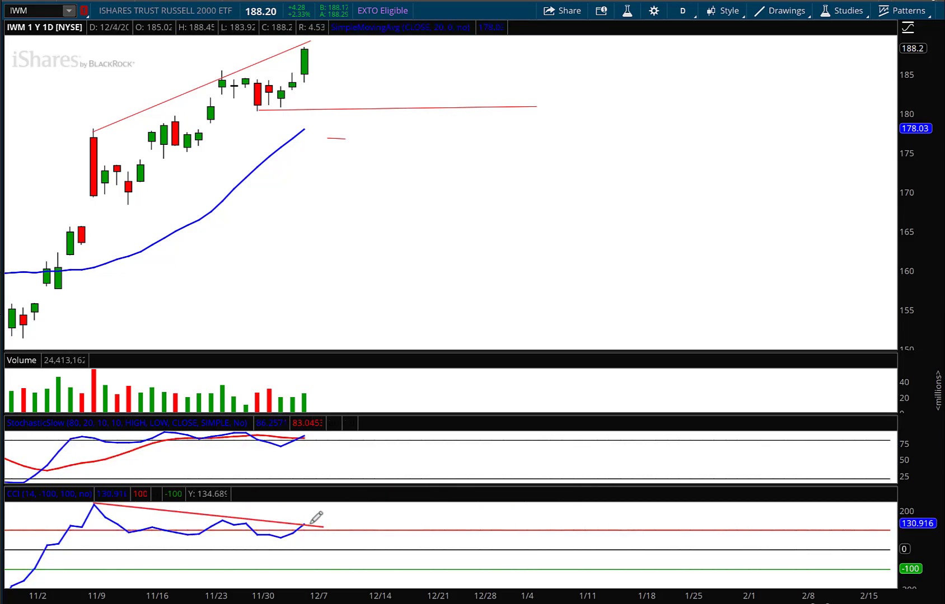
mouse_move(312, 523)
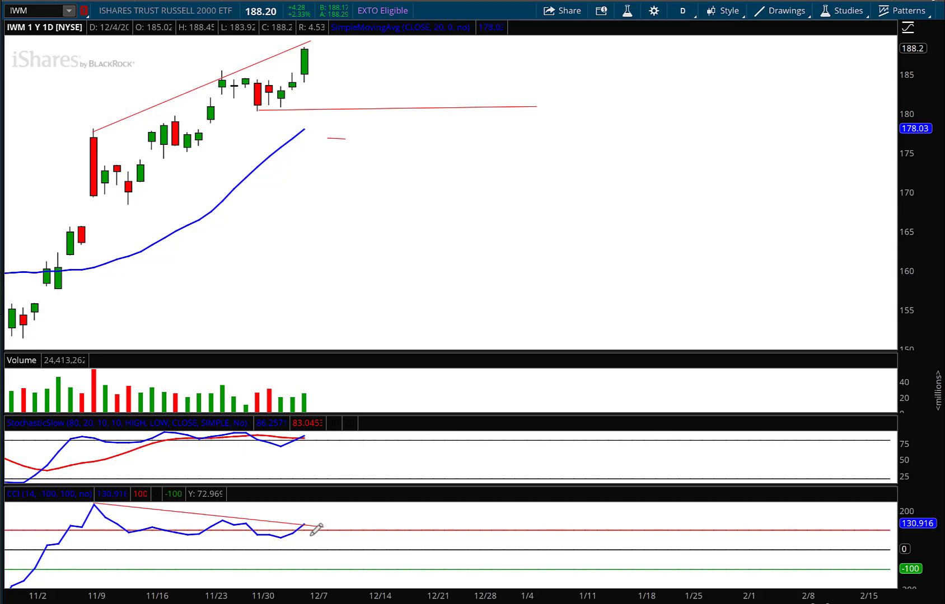
Step: Load QQQ and clear its drawing set
click(37, 10)
text(QQQ)
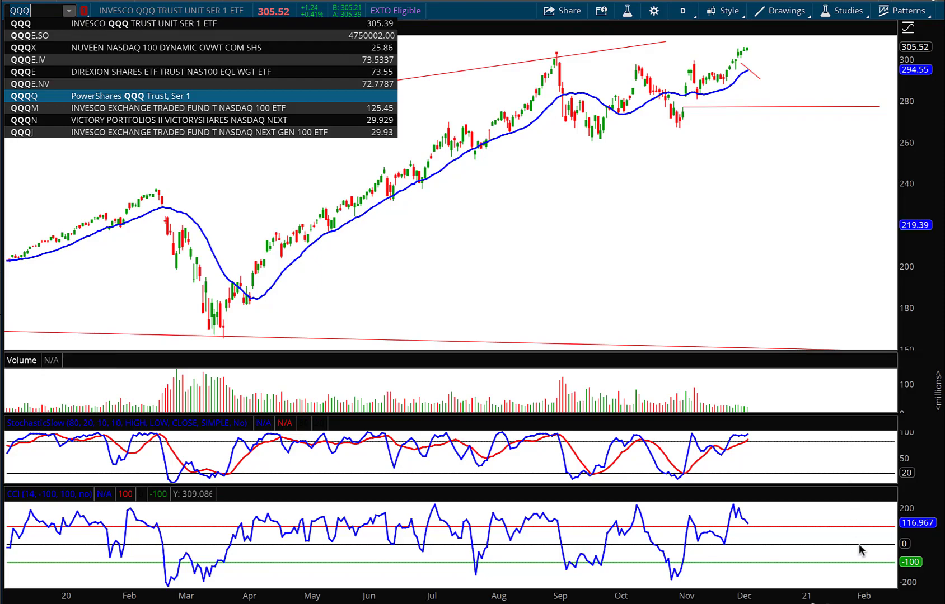
scroll(813, 602, up, 5)
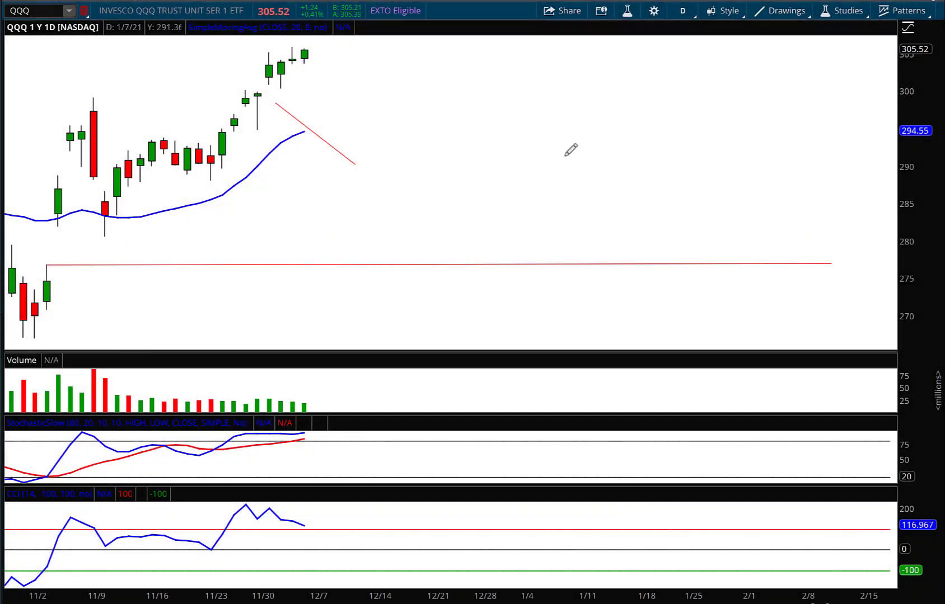
right_click(566, 154)
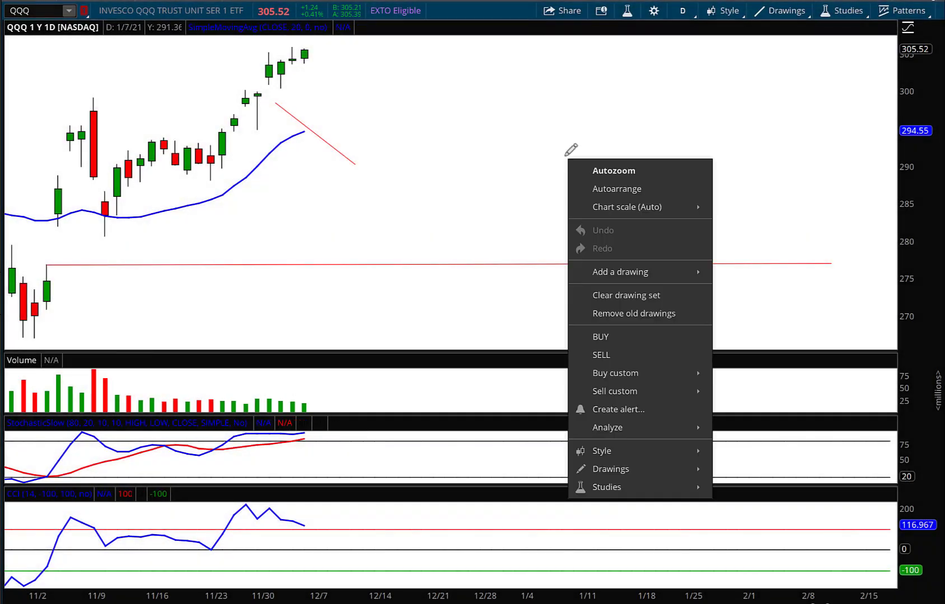
click(616, 295)
click(416, 24)
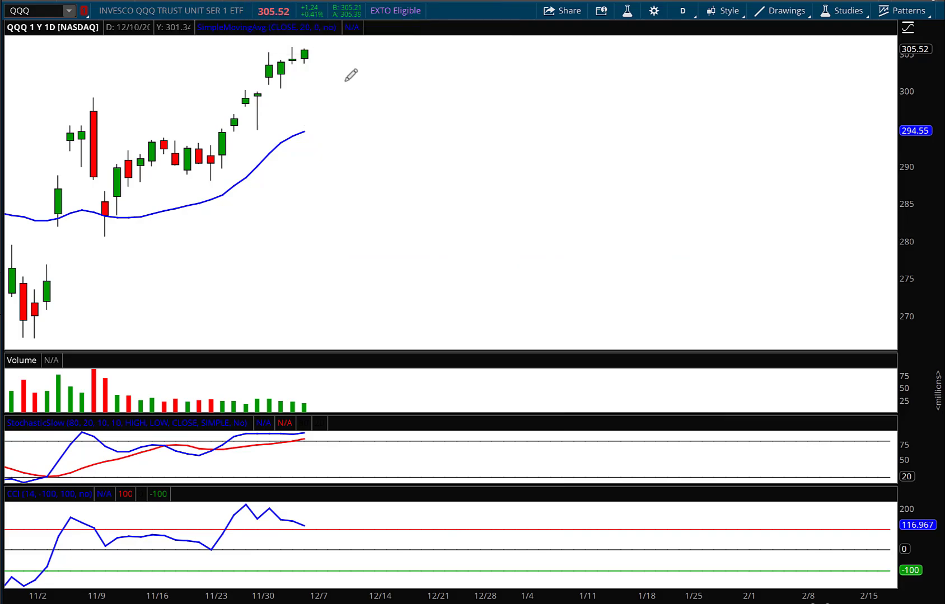
Step: Draw a short red down line, a support line from the 11/30 low near 294.5, and a dash below
click(314, 54)
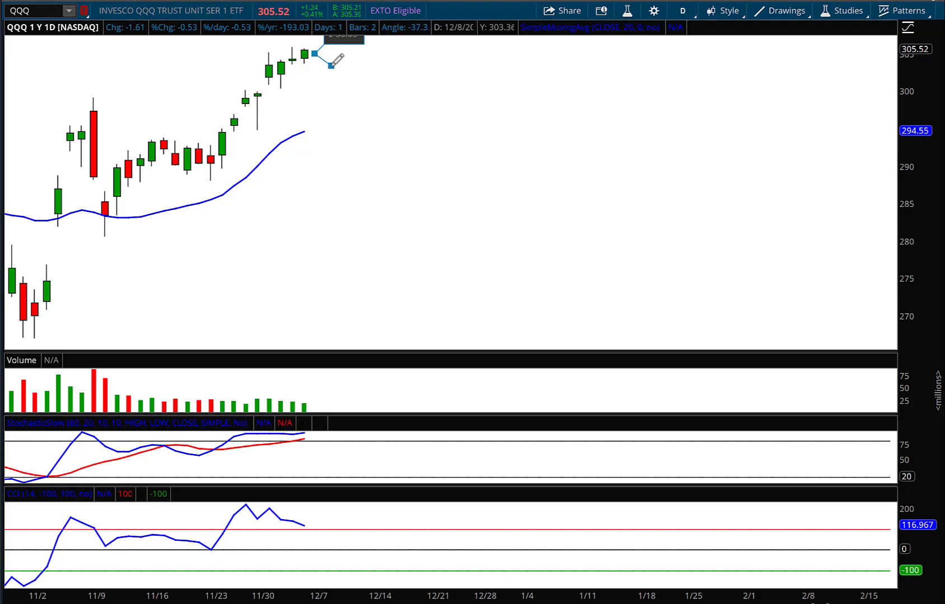
click(333, 68)
click(258, 131)
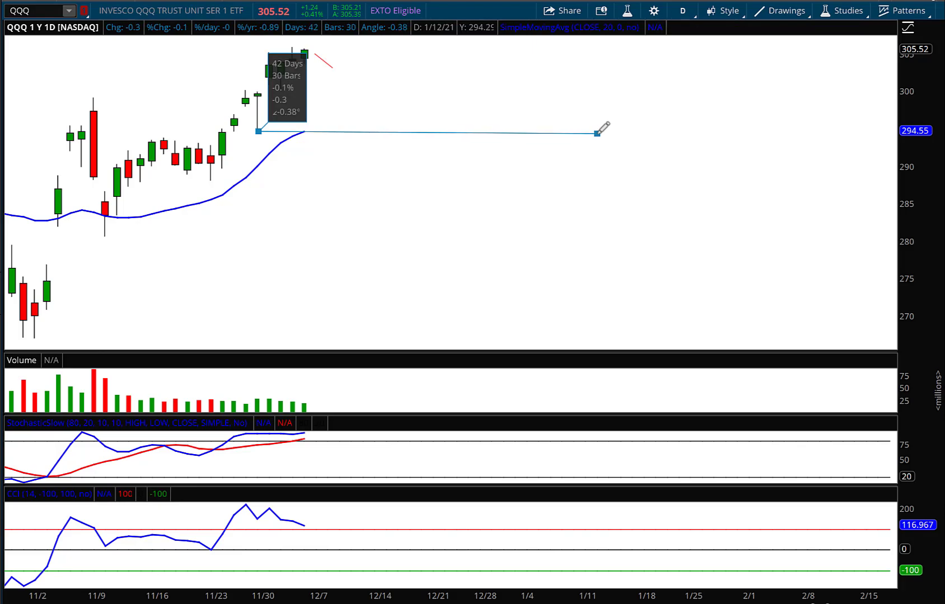
click(598, 133)
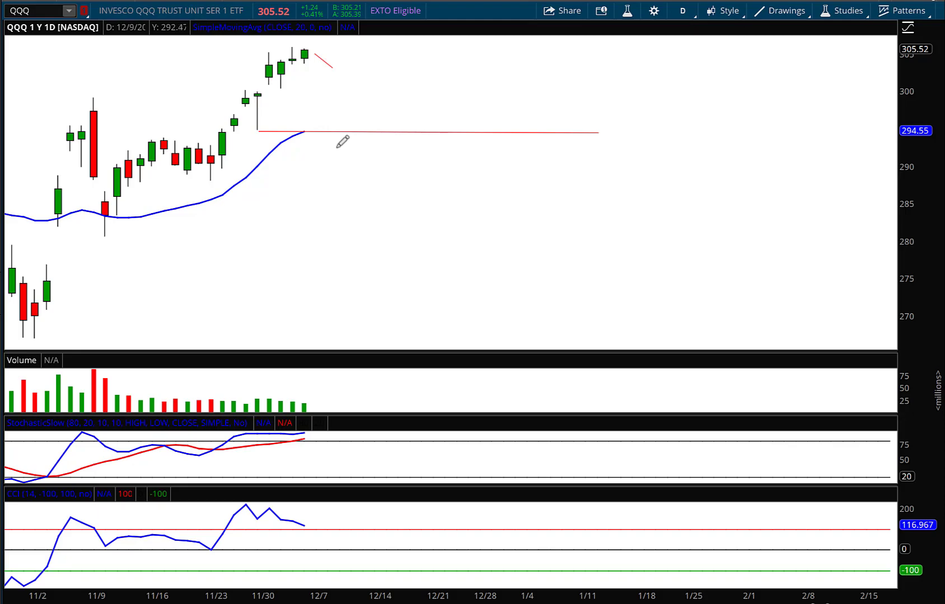
drag(328, 138, 356, 149)
Step: Draw a red horizontal line near 276.5 from the early-November candle to the chart's right edge
drag(46, 268, 892, 267)
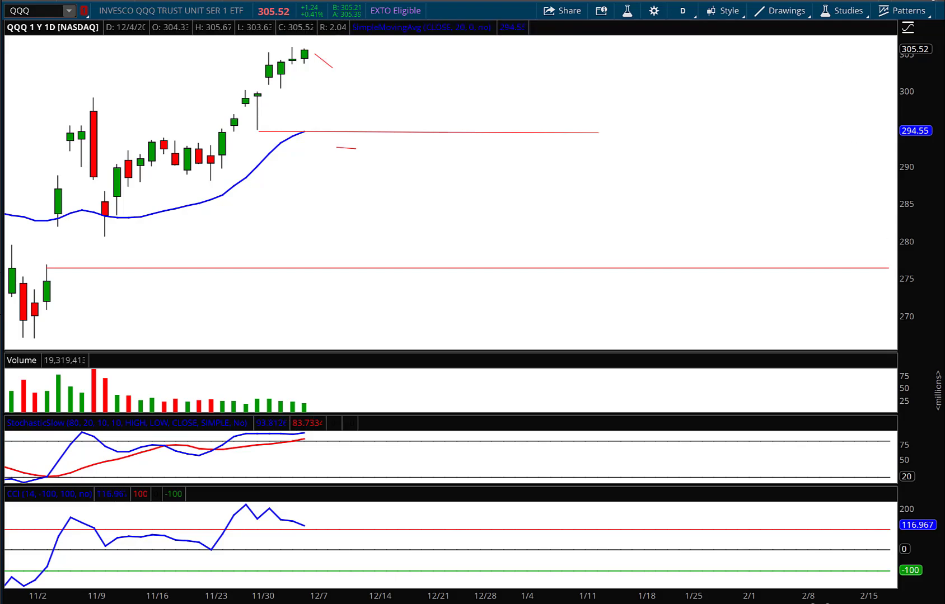
Step: Switch QQQ to the Max : M monthly chart and draw fan lines from the 2009, 2015 and 2020 lows
click(683, 11)
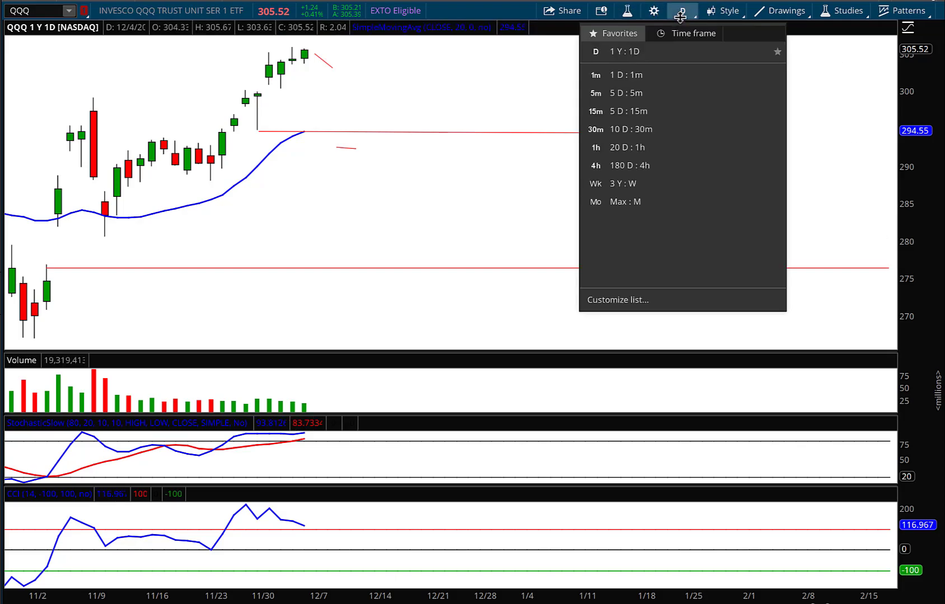
click(625, 203)
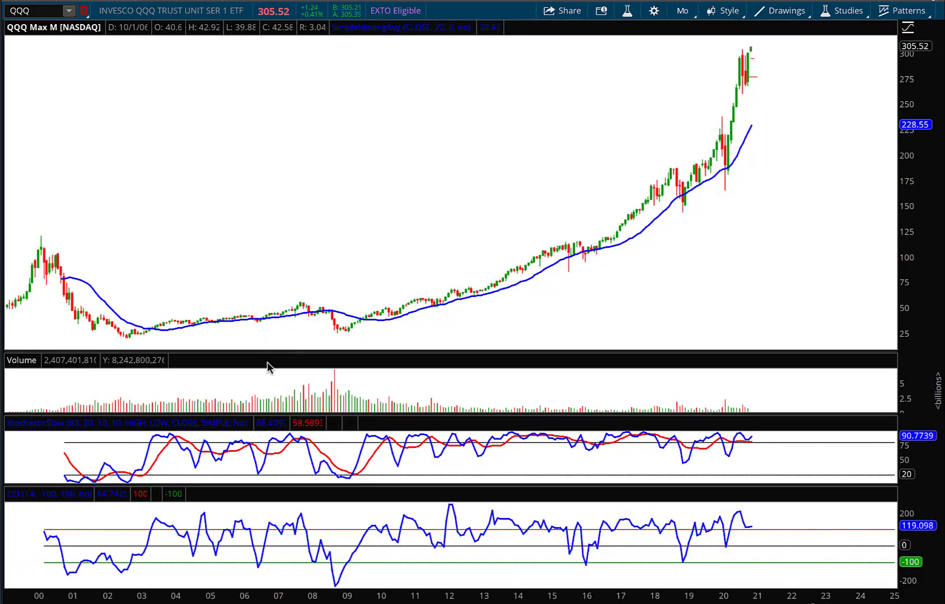
mouse_move(344, 335)
mouse_down()
mouse_move(688, 237)
mouse_move(860, 213)
mouse_move(930, 171)
mouse_move(874, 192)
mouse_up()
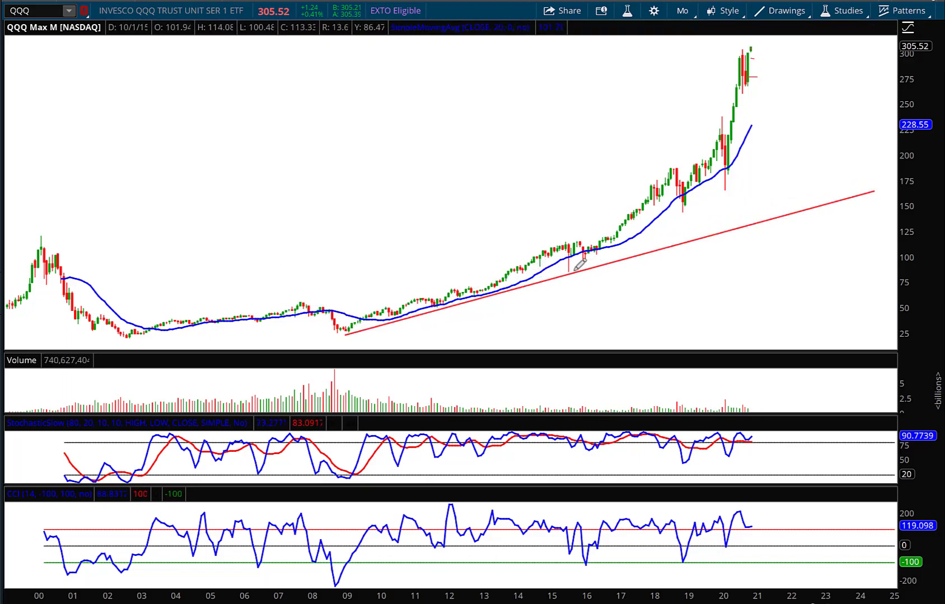
drag(569, 271, 851, 119)
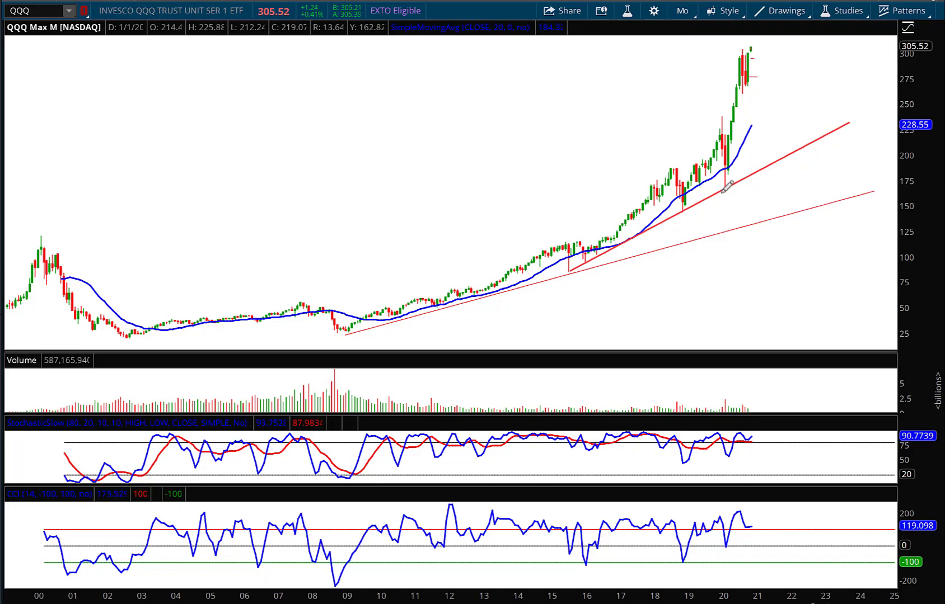
drag(726, 188, 757, 38)
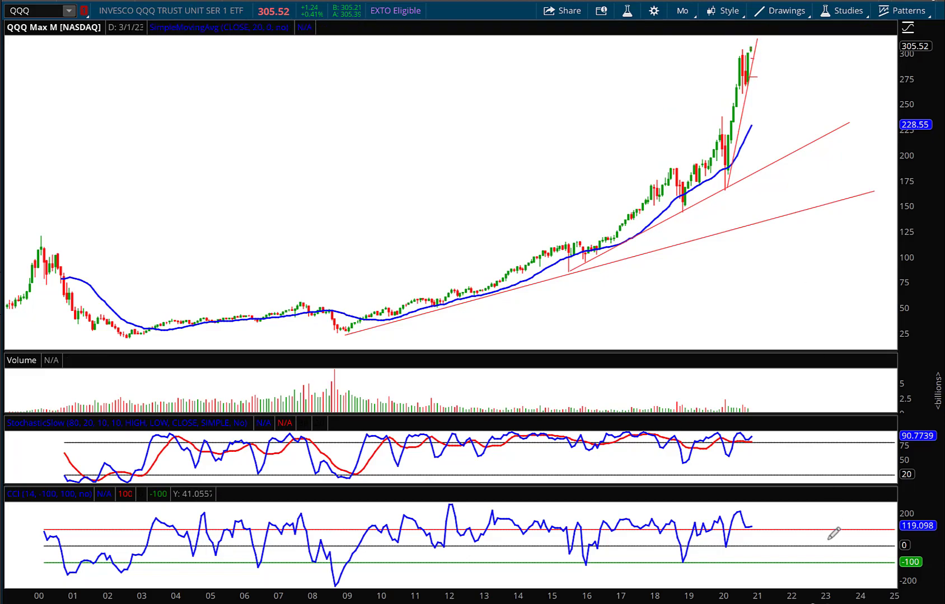
scroll(419, 194, up, 2)
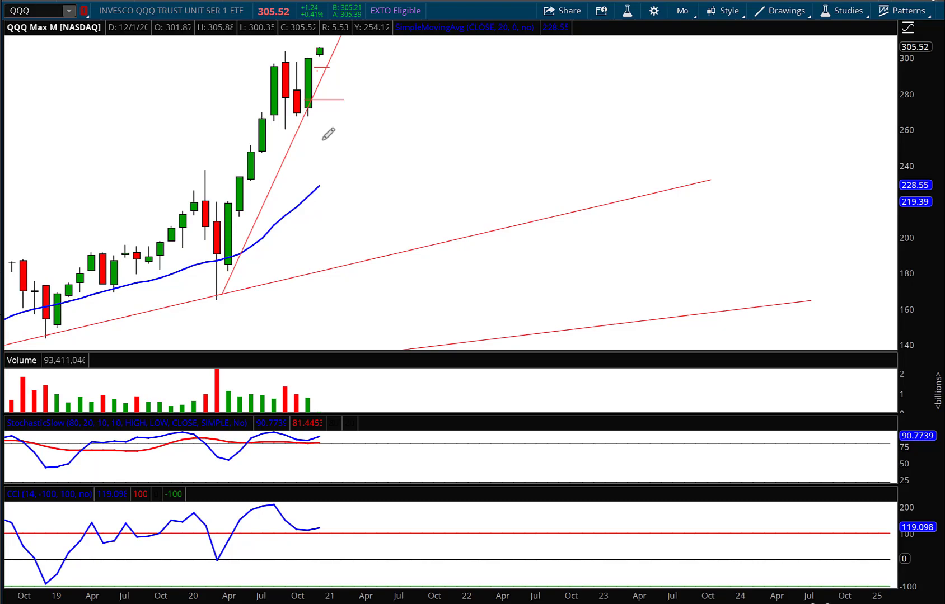
Step: Return QQQ to the 1 Y : 1D daily chart and zoom in on recent months
click(682, 10)
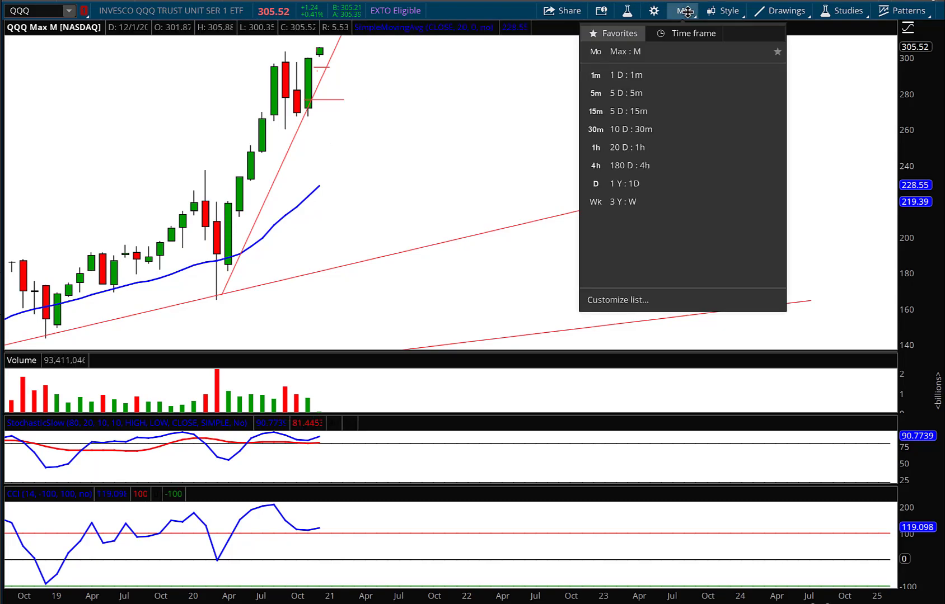
click(625, 184)
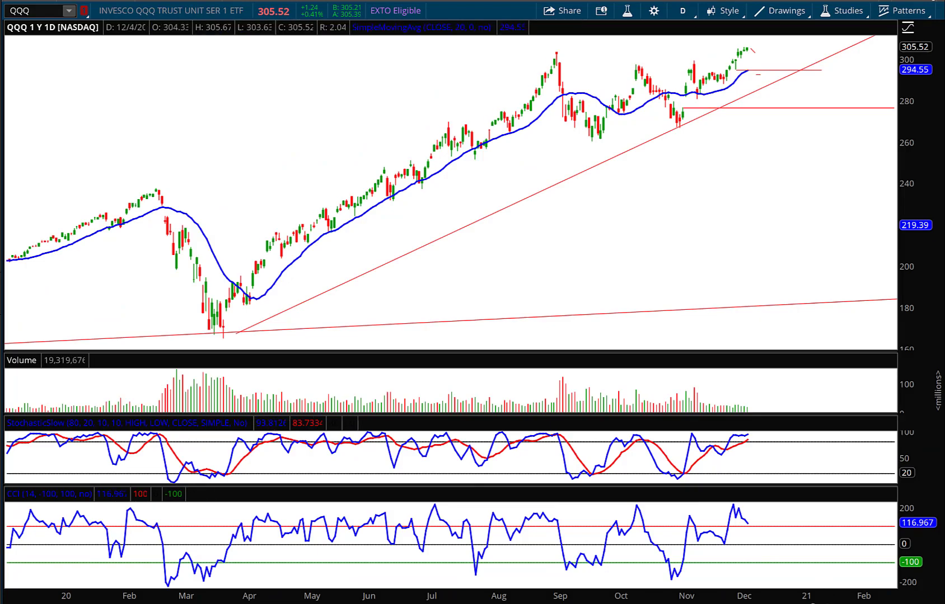
scroll(813, 602, up, 3)
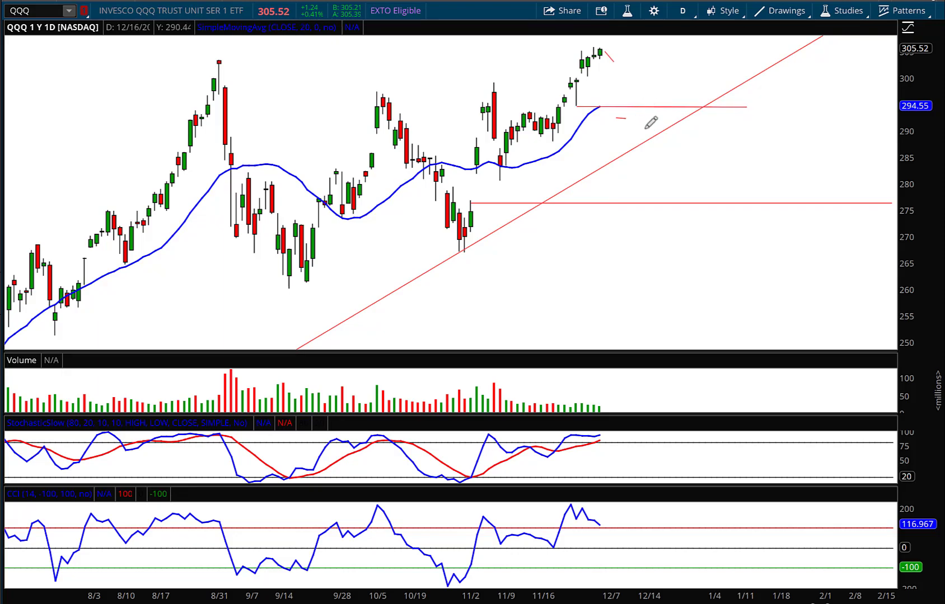
Step: Switch the QQQ chart to the 3 Y : W weekly view from Favorites
click(686, 10)
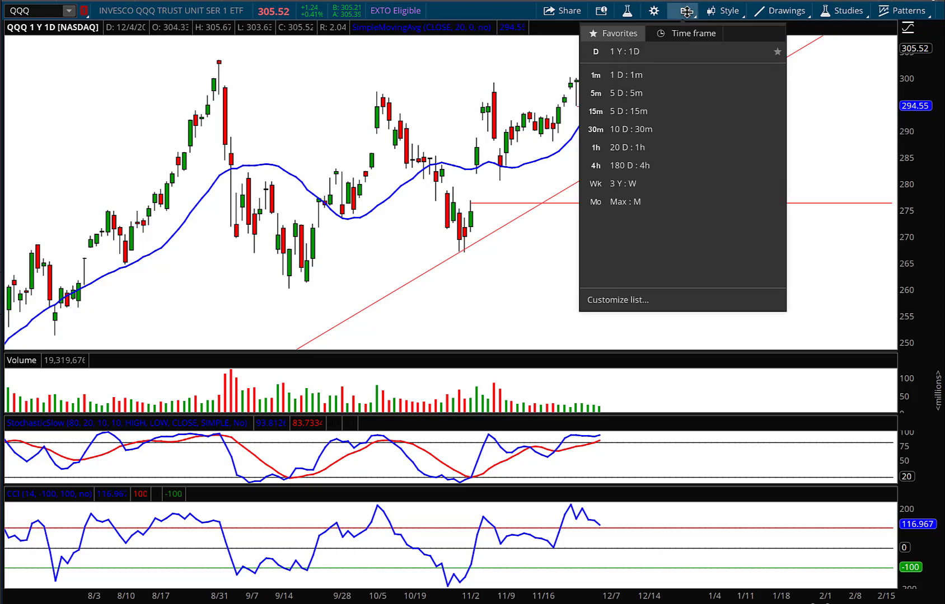
click(616, 185)
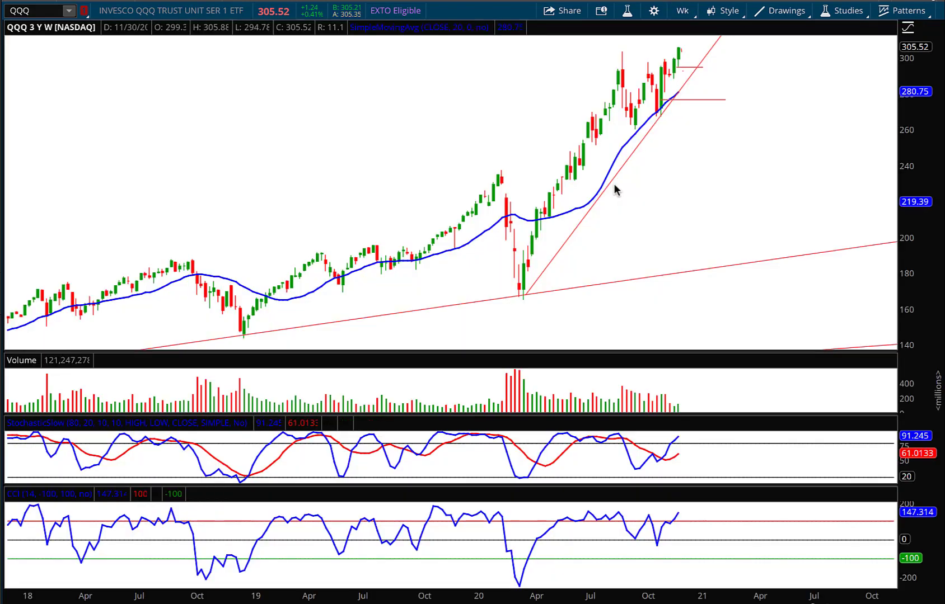